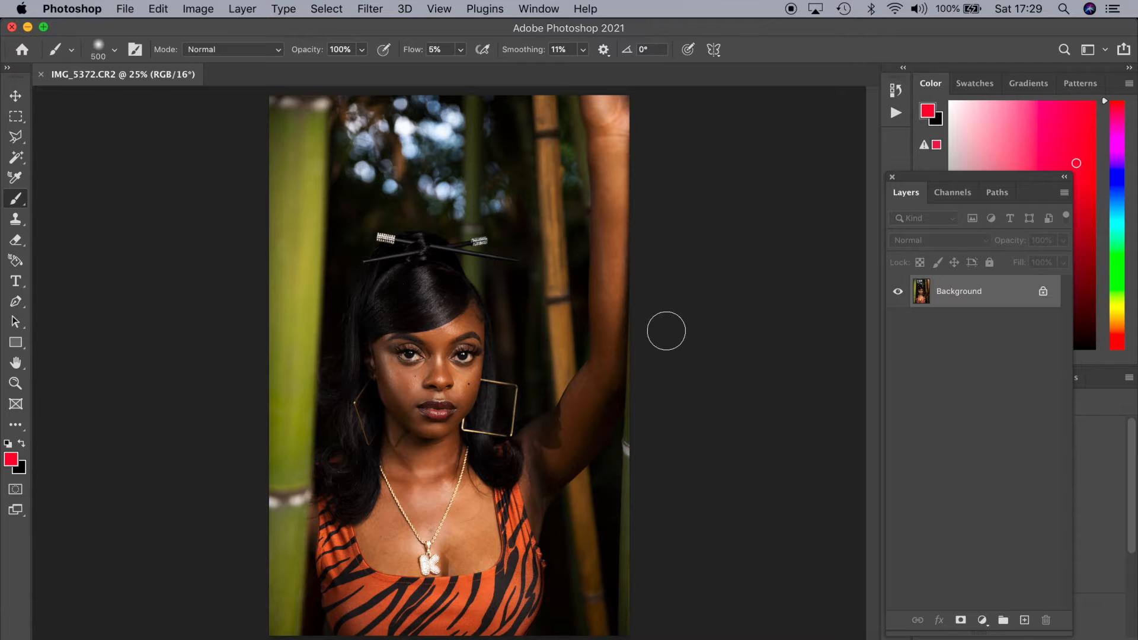
Duplicate the Background layer and name the copy Texture
right_click(950, 297)
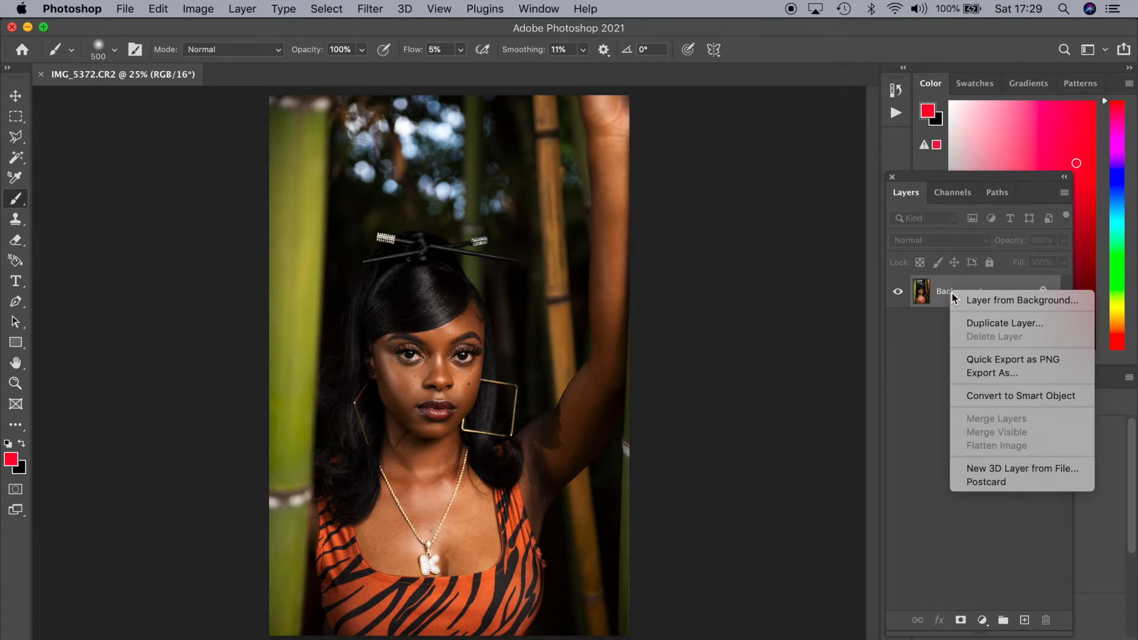
left_click(976, 323)
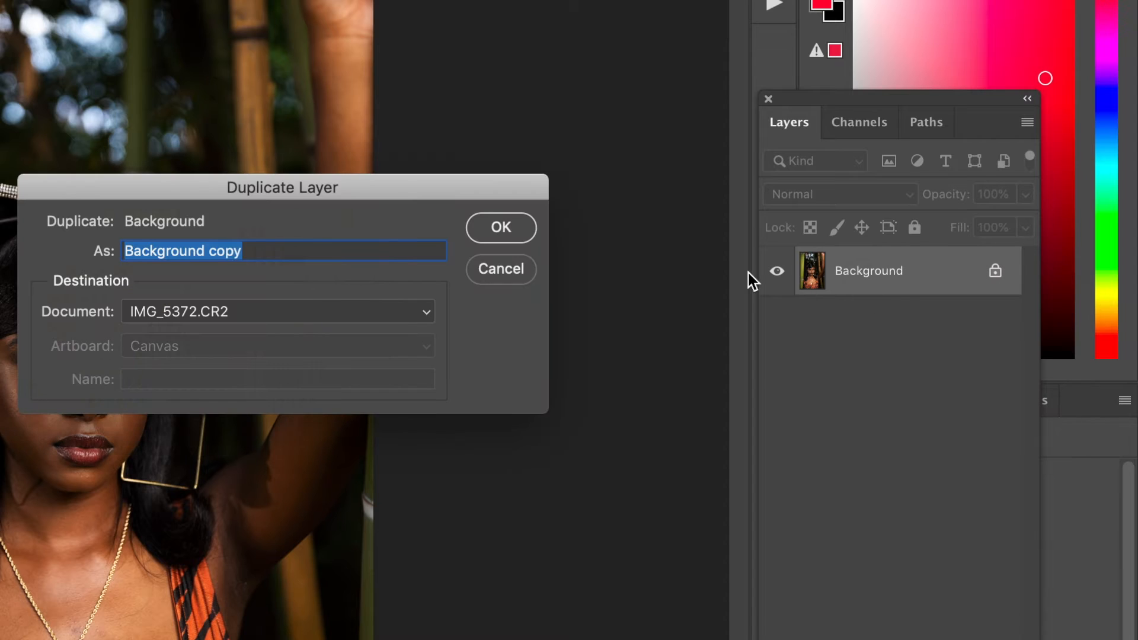
type("Texture")
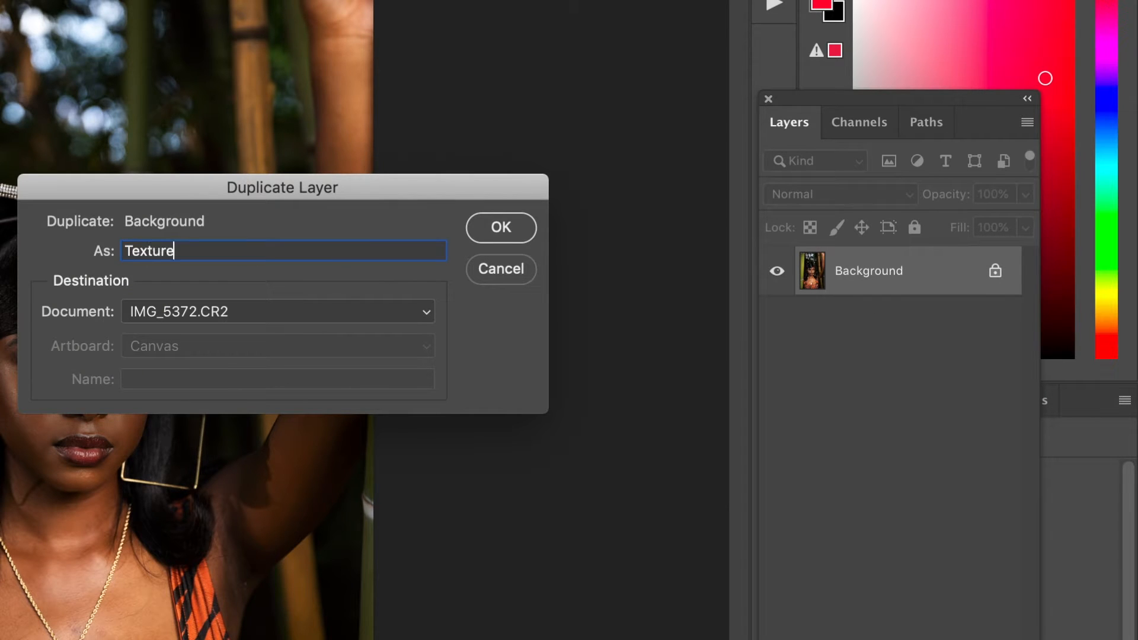
key("Return")
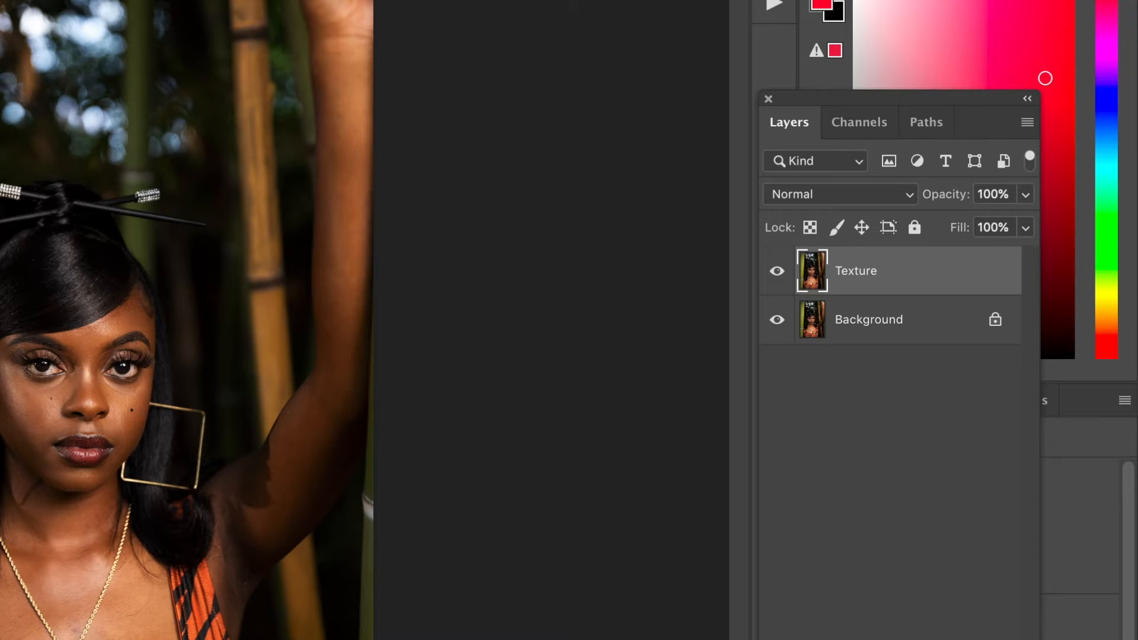
Duplicate the Texture layer as Blur/Color and place the copy directly beneath Texture
right_click(870, 277)
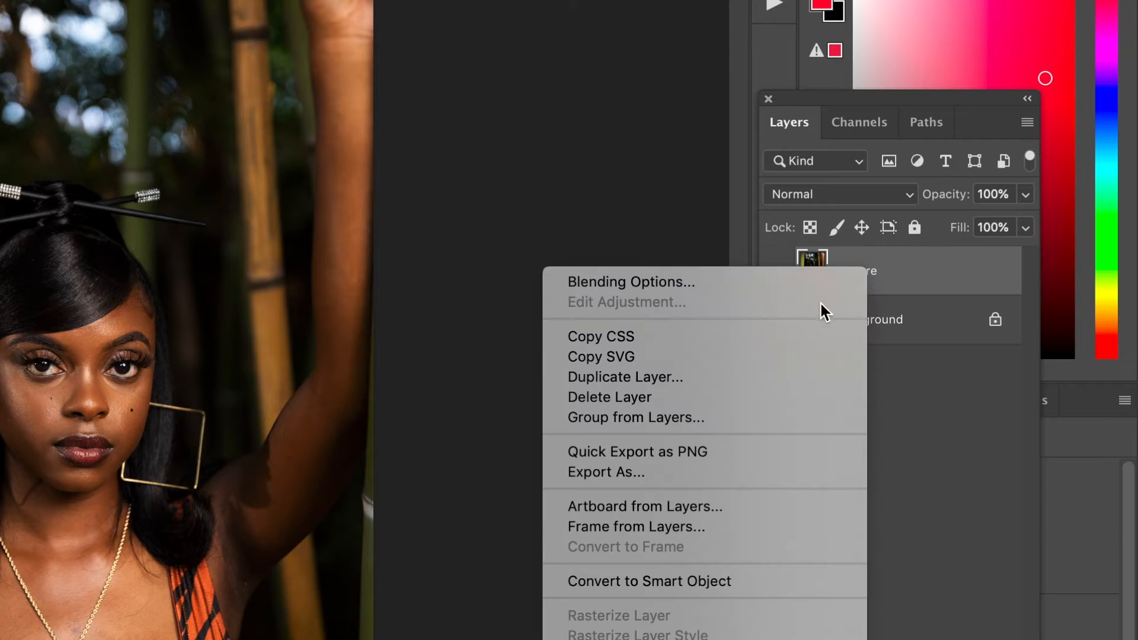
left_click(691, 378)
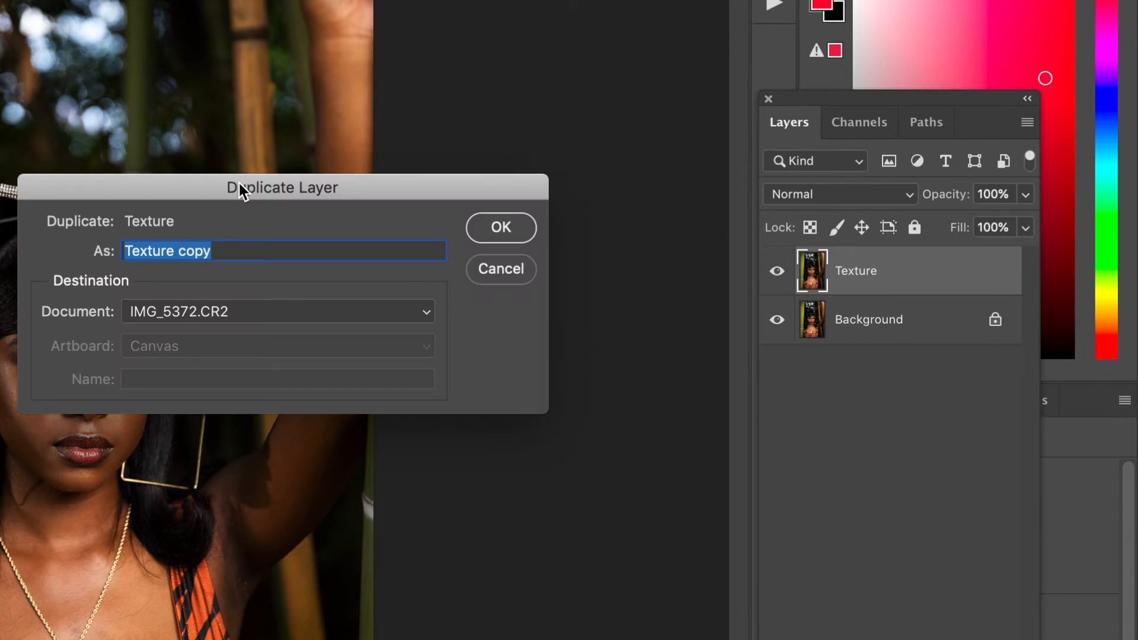
type("Blur/Color")
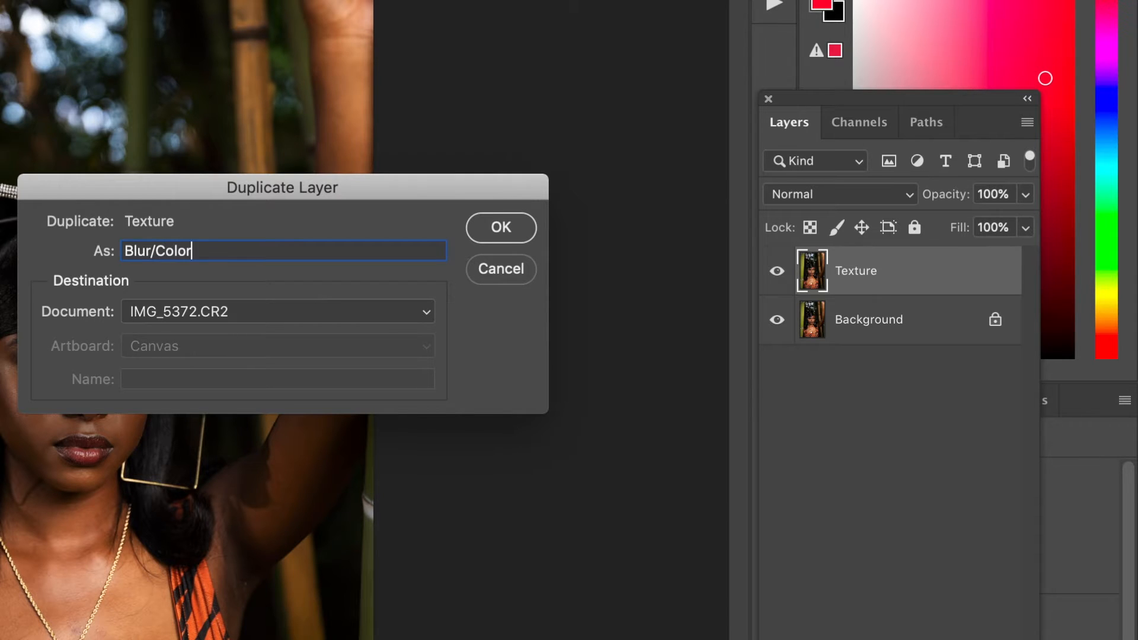
key("Return")
left_click_drag(855, 275, 845, 355)
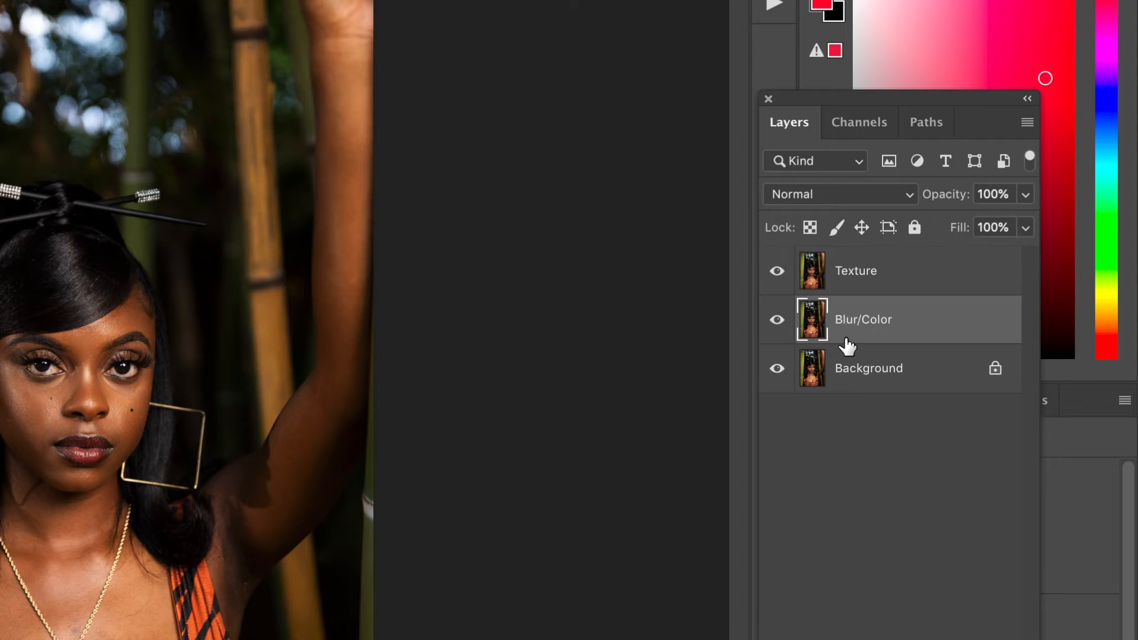
Hide the Texture layer and apply a Median noise filter with a 15-pixel radius to the Blur/Color layer
left_click(787, 274)
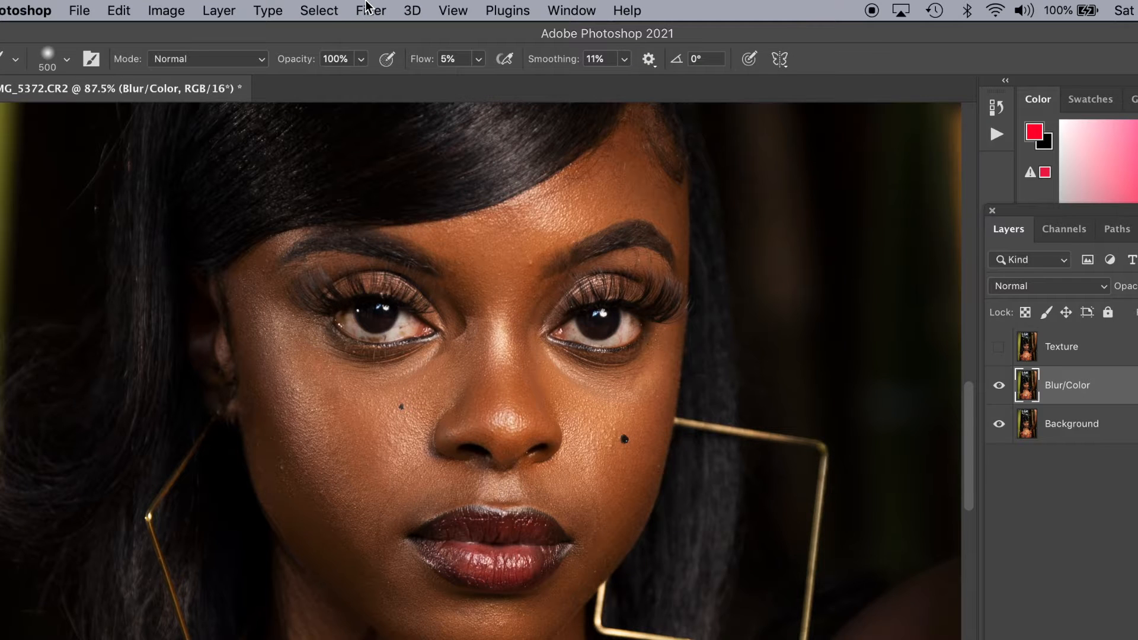
left_click(369, 9)
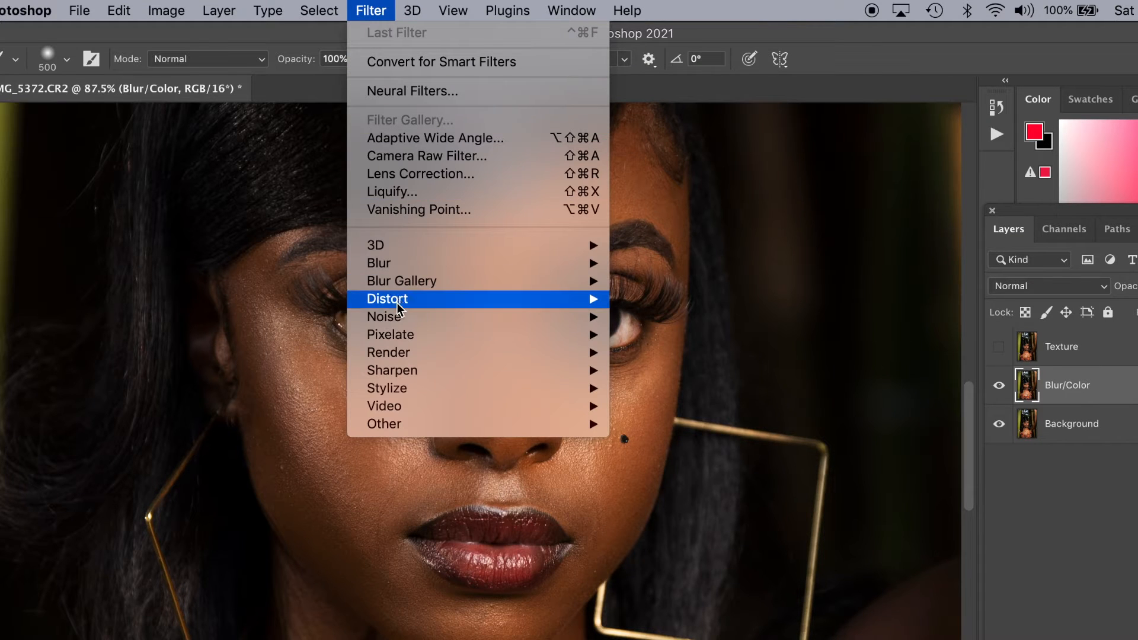
mouse_move(424, 318)
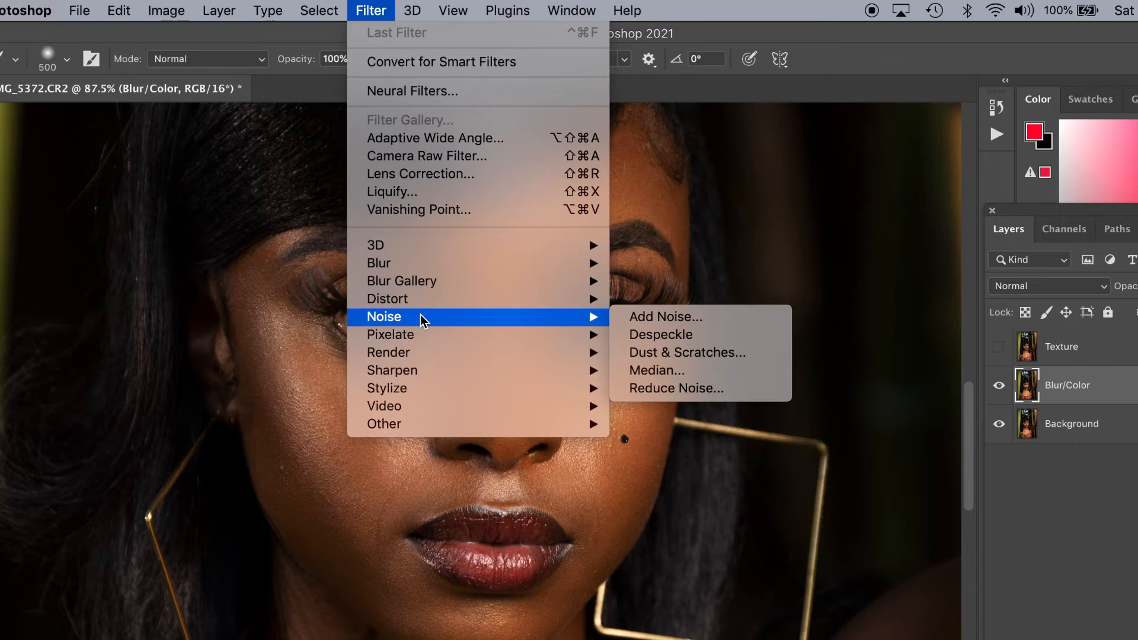
left_click(646, 371)
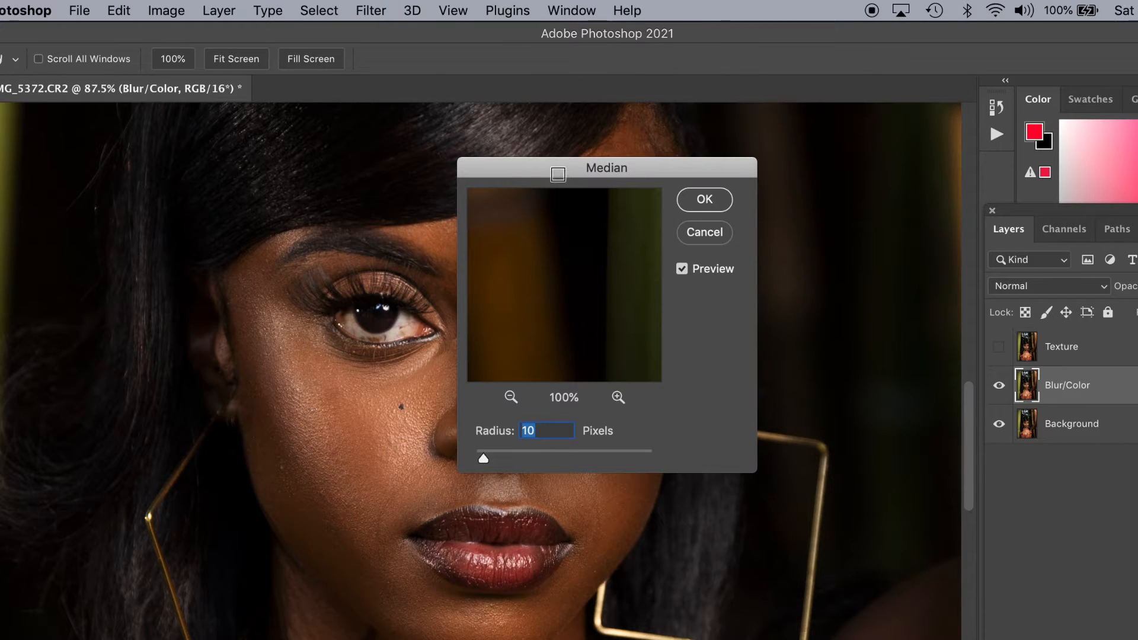
left_click_drag(557, 172, 683, 224)
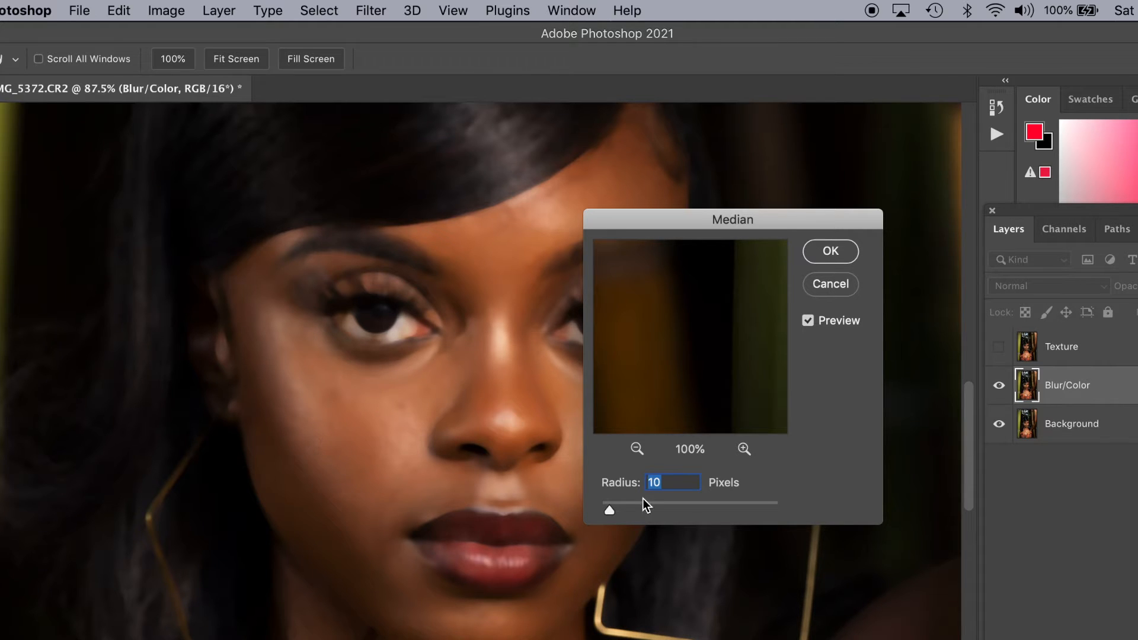
left_click_drag(610, 511, 614, 515)
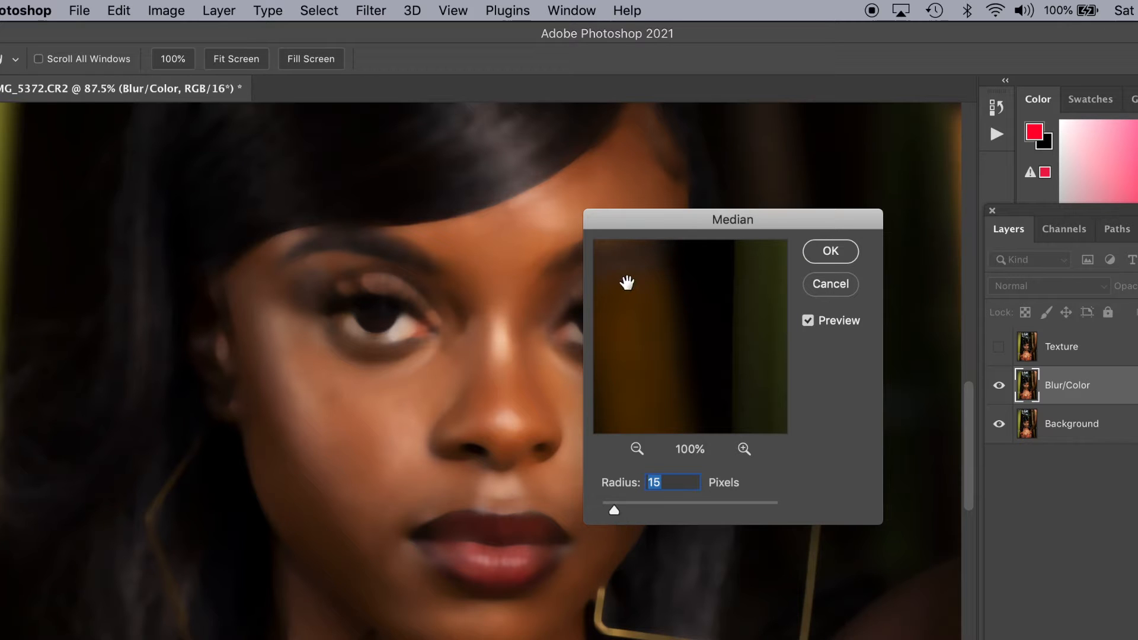
left_click_drag(643, 237, 704, 168)
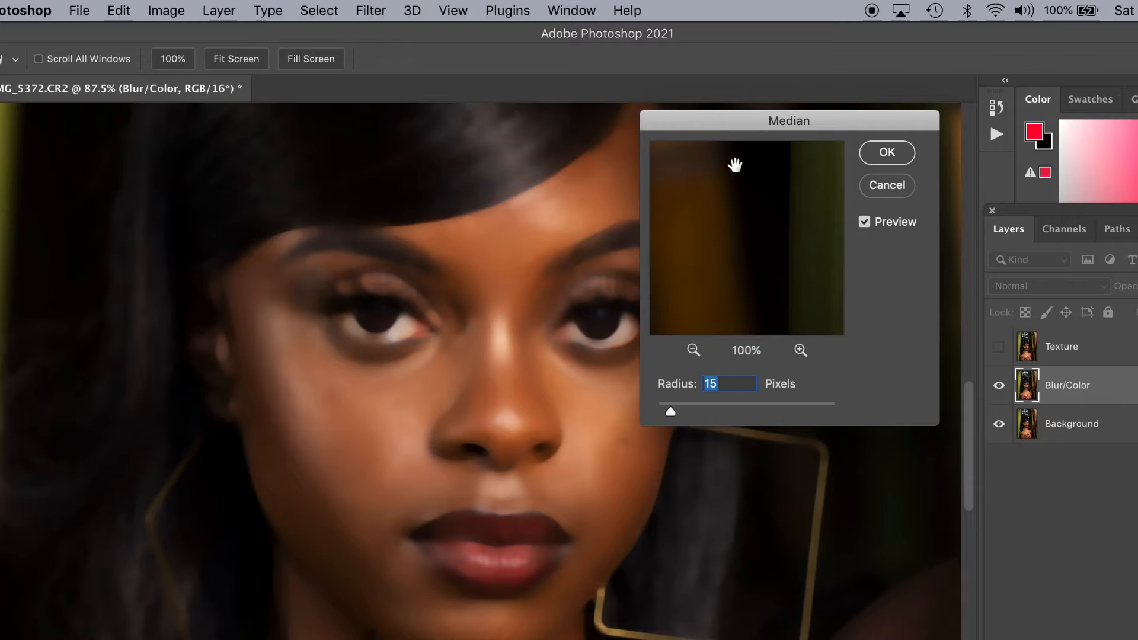
left_click(901, 159)
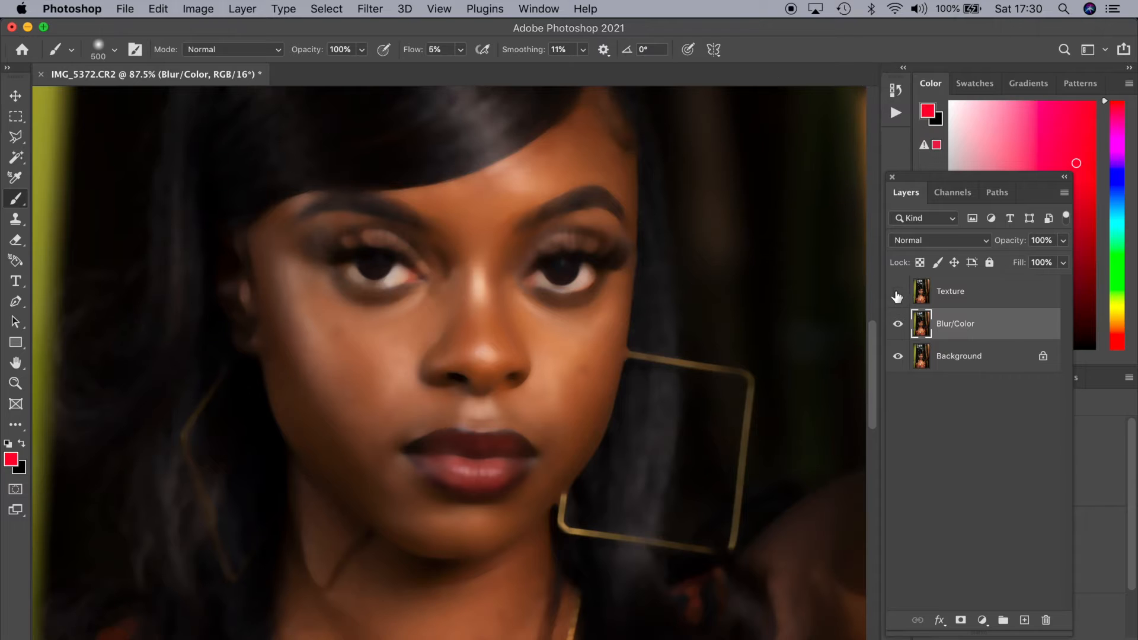
Show and select the Texture layer, then start Apply Image on it with Blur/Color as the source layer
left_click(897, 292)
left_click(952, 296)
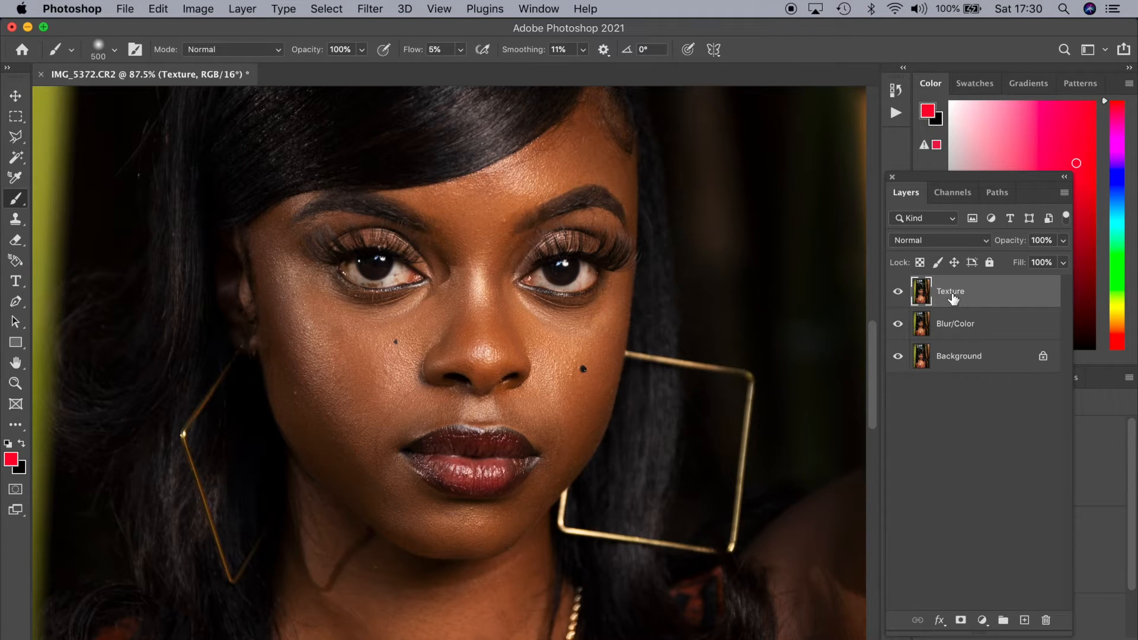
left_click(199, 10)
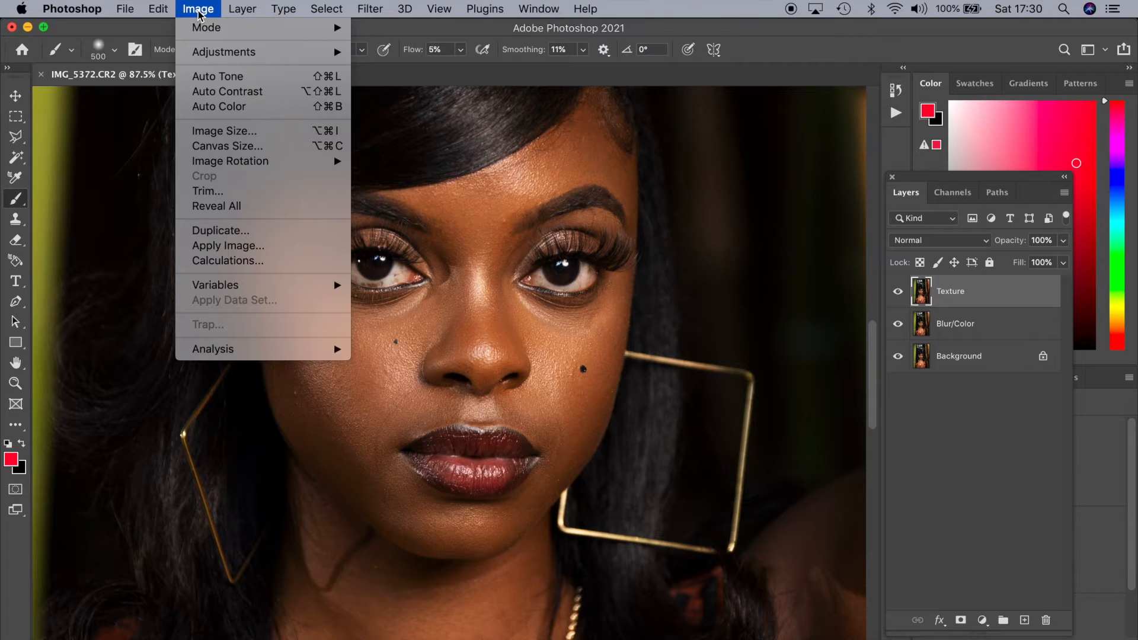
left_click(240, 247)
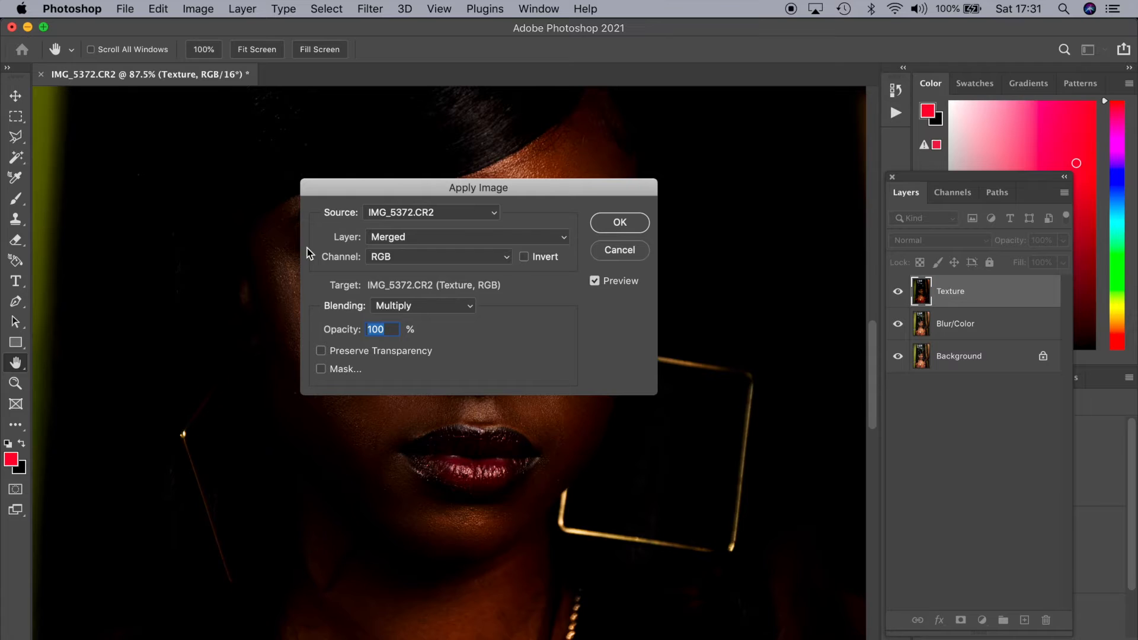
left_click(460, 239)
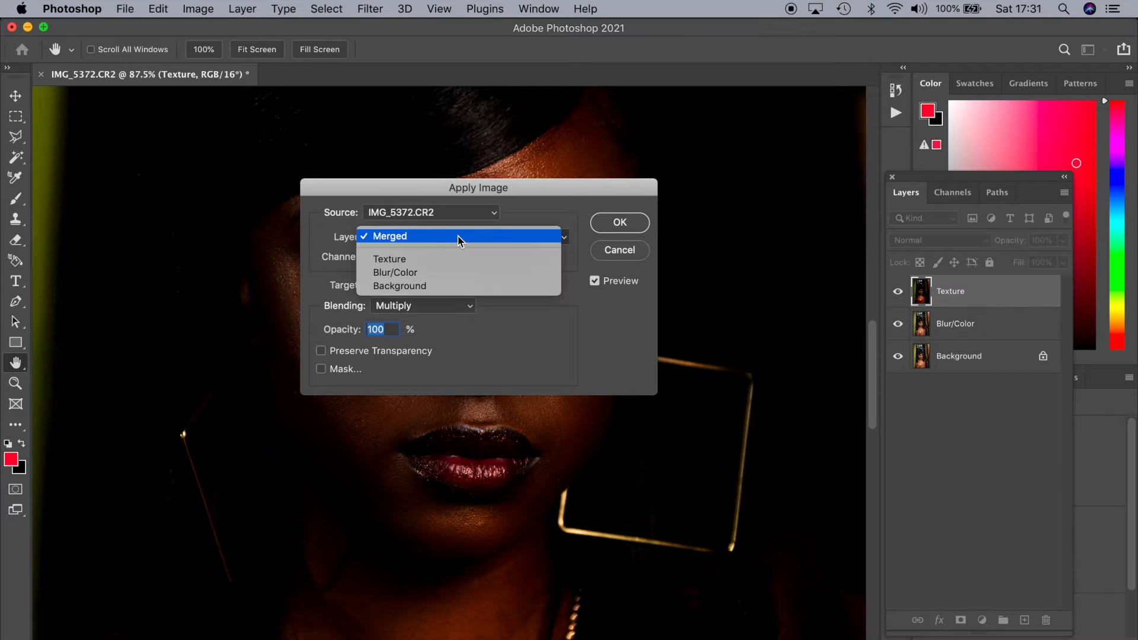
left_click(470, 275)
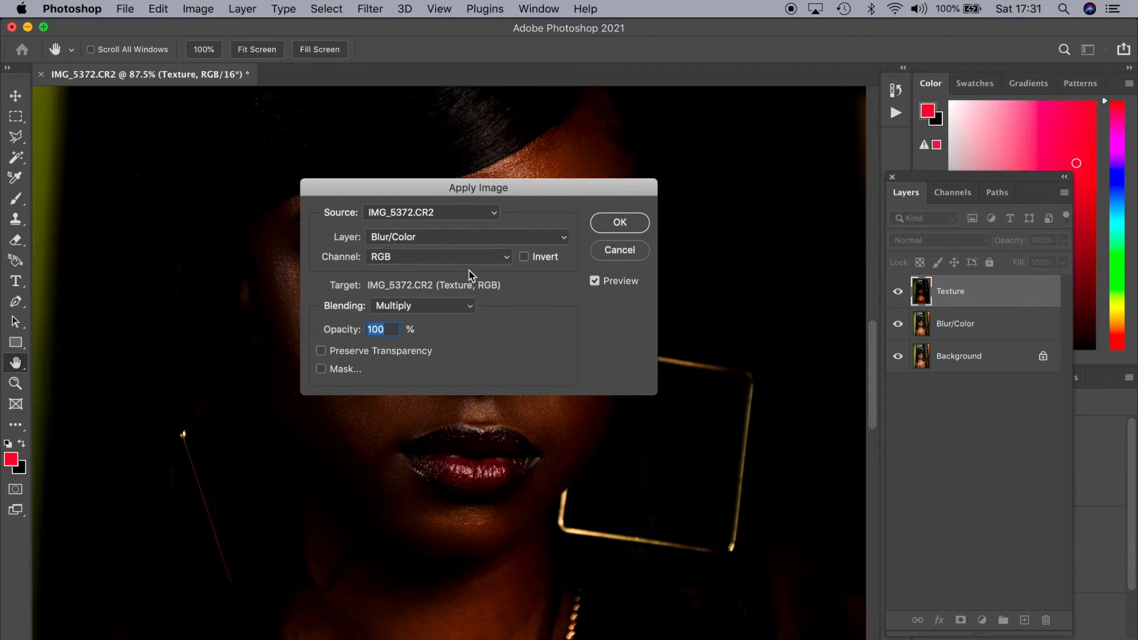
Invert the Apply Image source, set blending to Add with scale 2 and offset 0, and apply it to the Texture layer
left_click(523, 257)
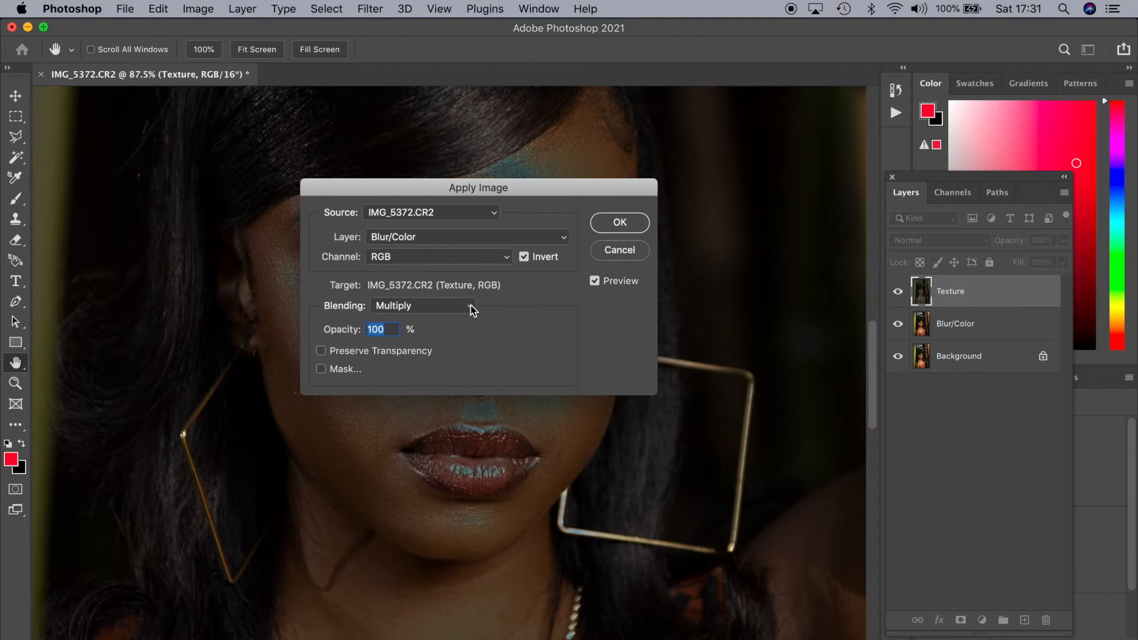
left_click(472, 307)
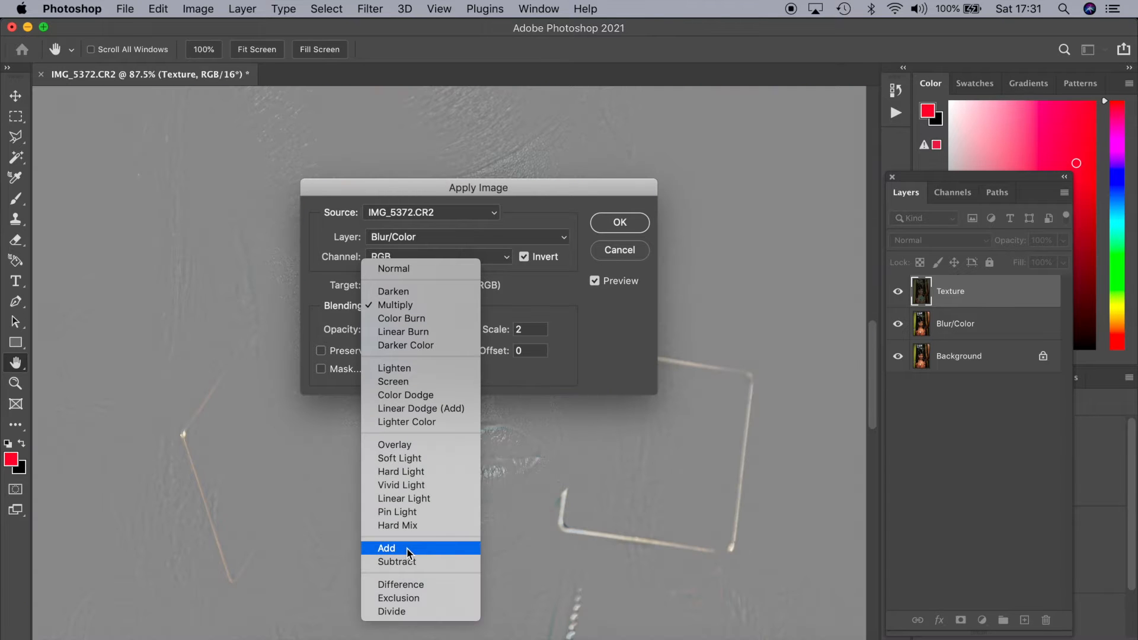
left_click(408, 550)
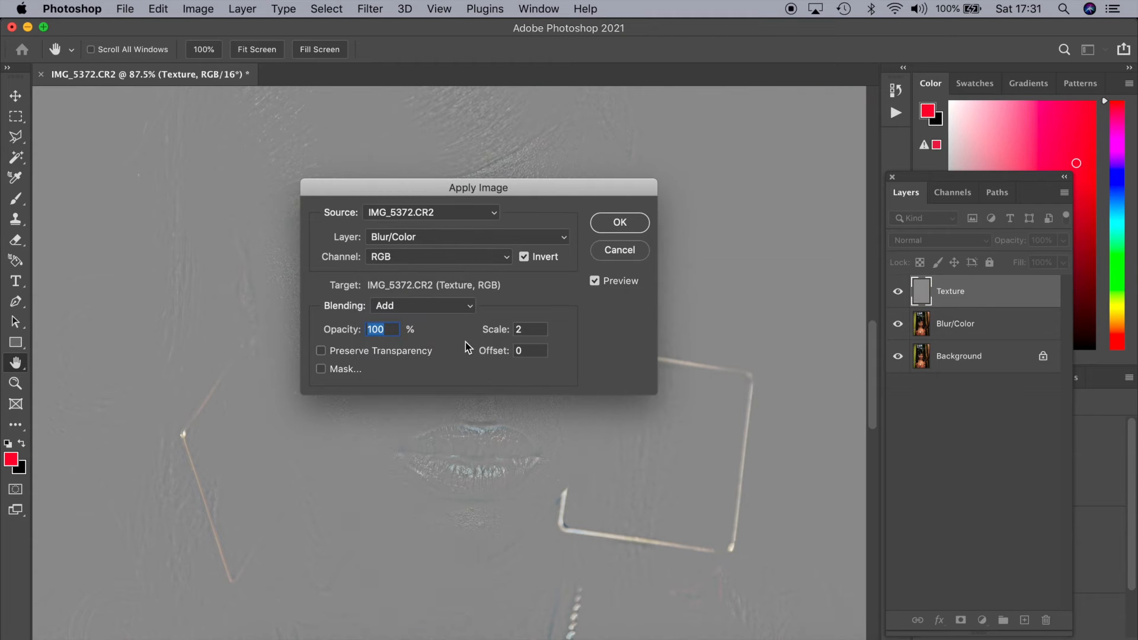
left_click_drag(482, 196, 443, 201)
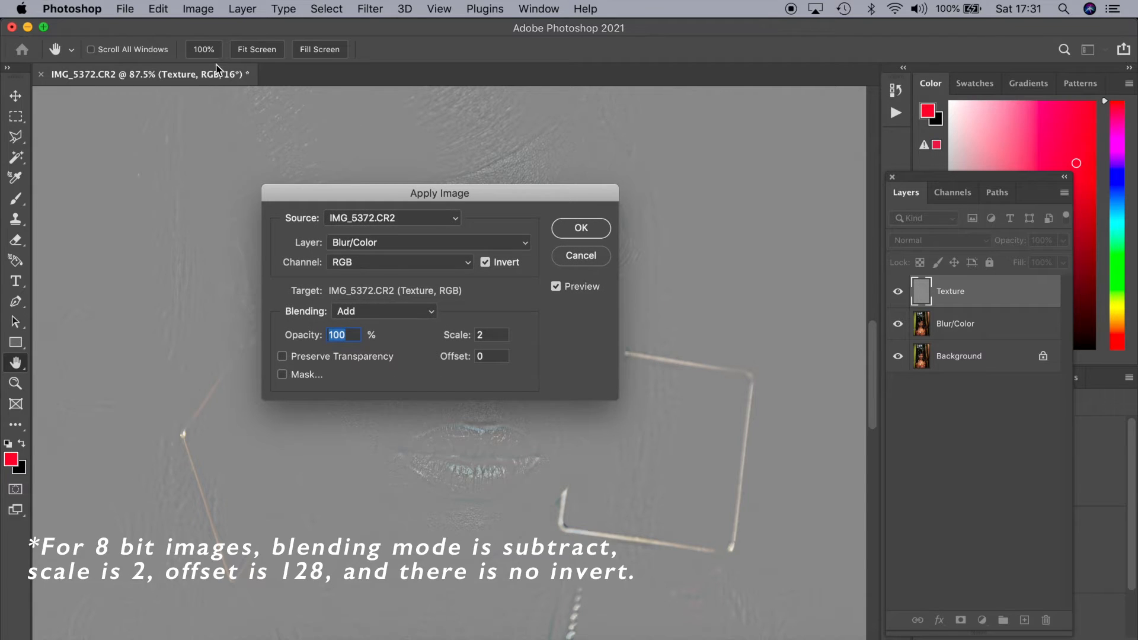
left_click(490, 334)
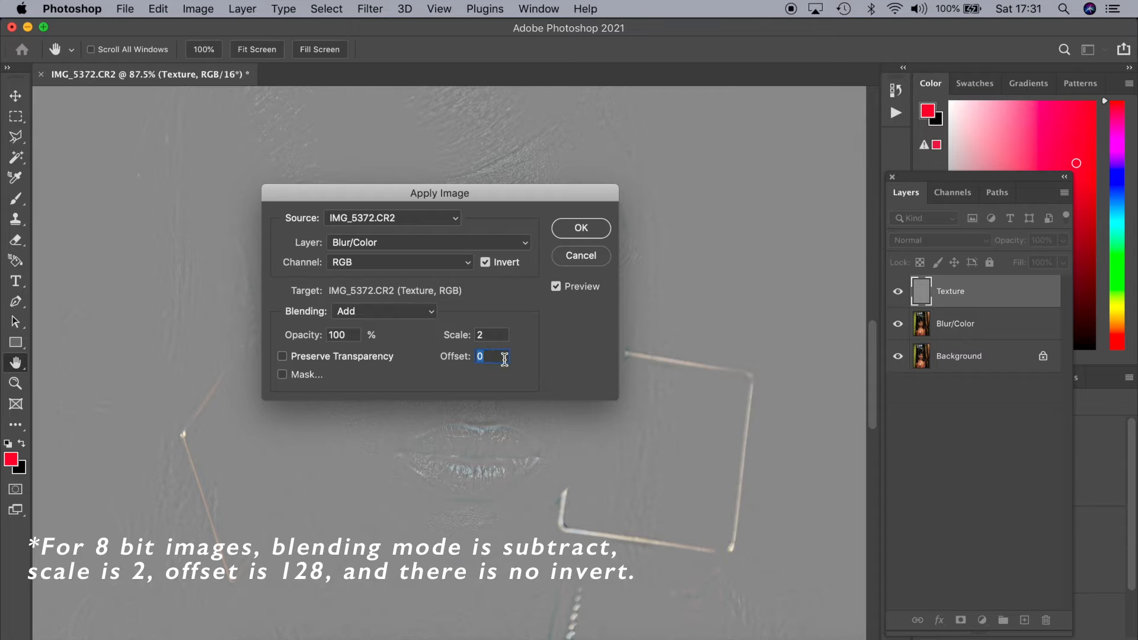
left_click(581, 228)
Examine the grey Texture layer up close around the cheeks, eyes and lips to inspect the separated skin detail
key("b")
scroll(520, 303, "down", 6)
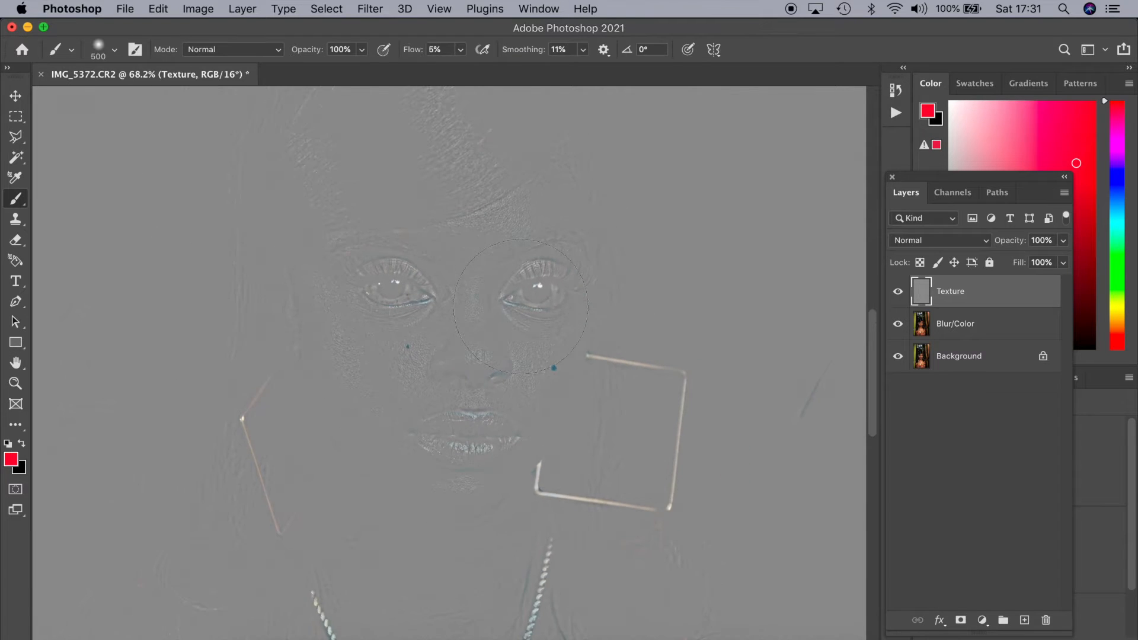
scroll(520, 307, "up", 8)
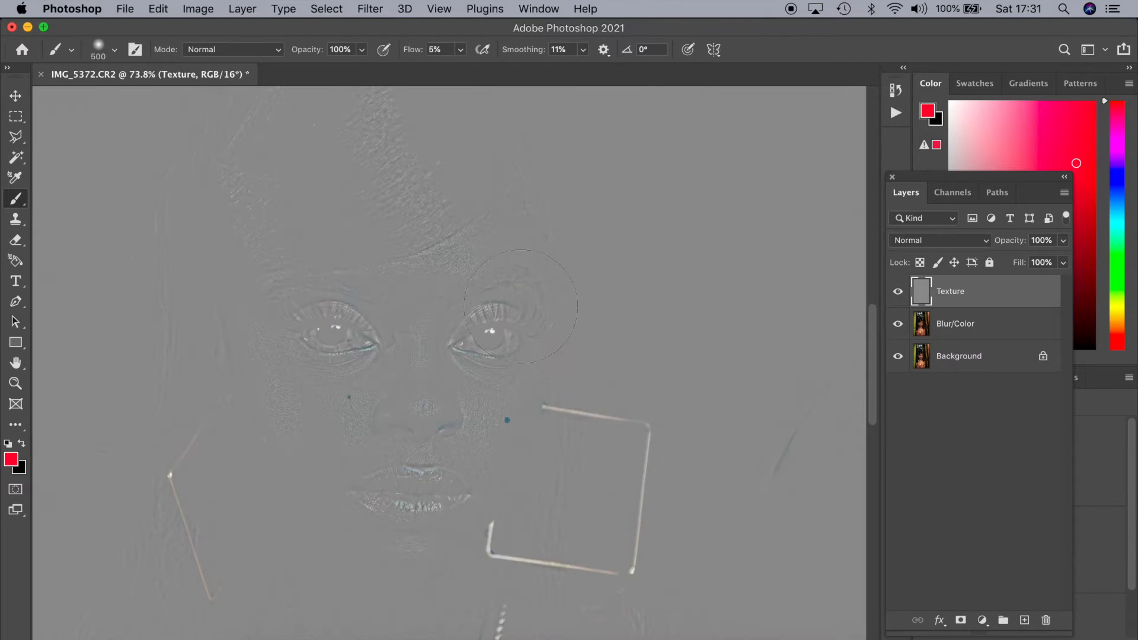
mouse_move(303, 356)
left_mouse_down()
mouse_move(370, 315)
mouse_move(532, 256)
left_mouse_up()
scroll(354, 396, "down", 5)
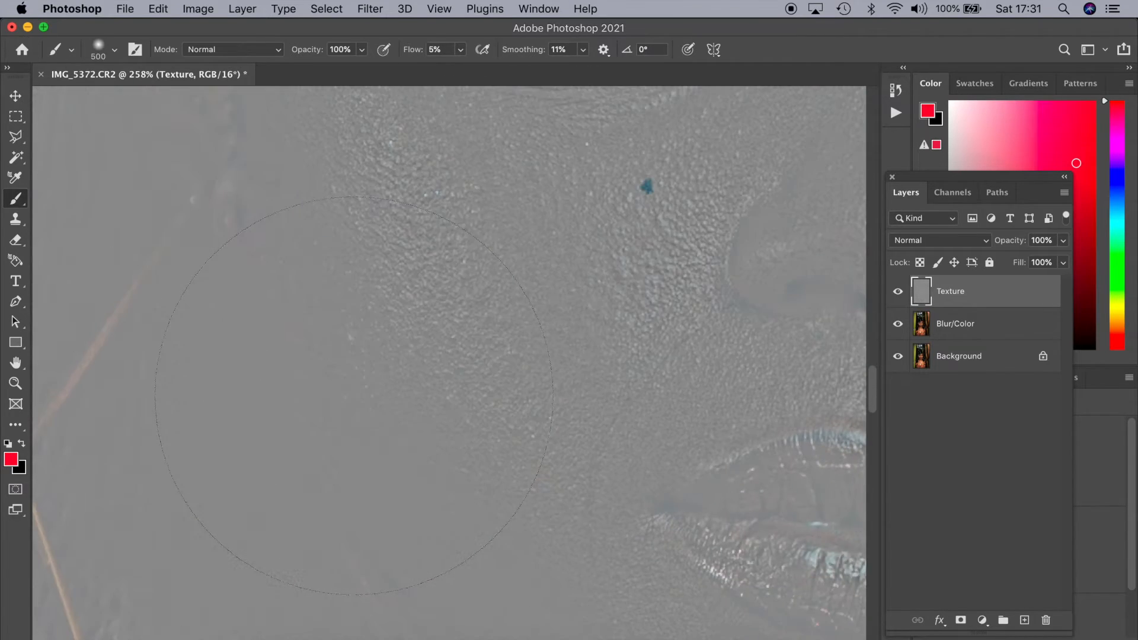
scroll(354, 395, "right", 5)
scroll(354, 395, "up", 9)
scroll(354, 395, "left", 5)
scroll(354, 395, "down", 3)
scroll(354, 395, "down", 5)
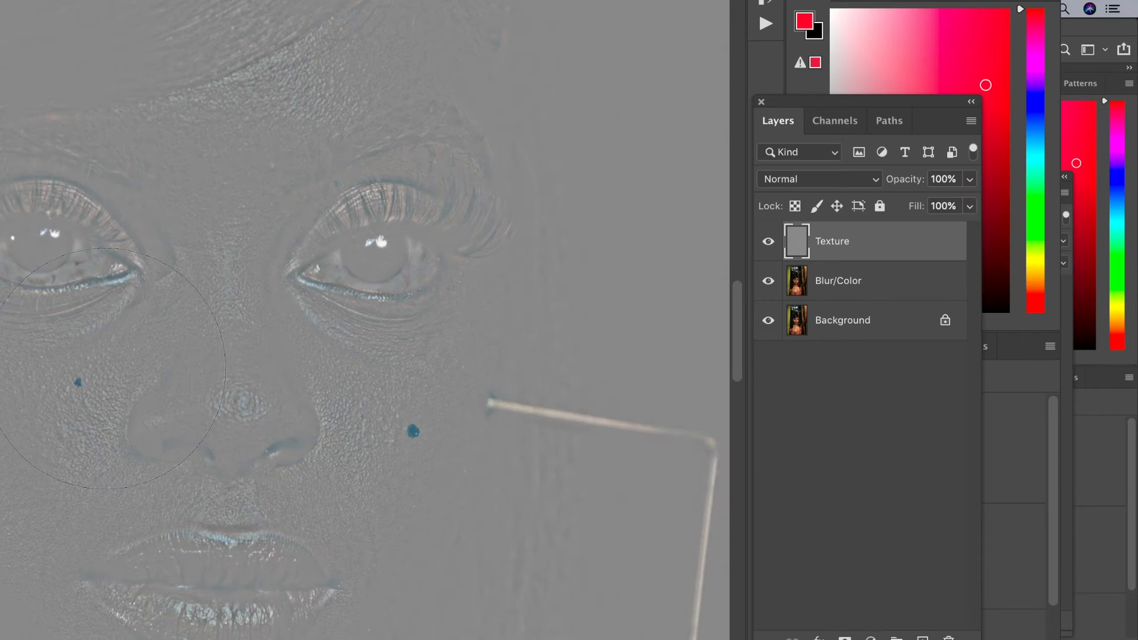
Set the Texture layer's blend mode to Linear Light
left_click(870, 180)
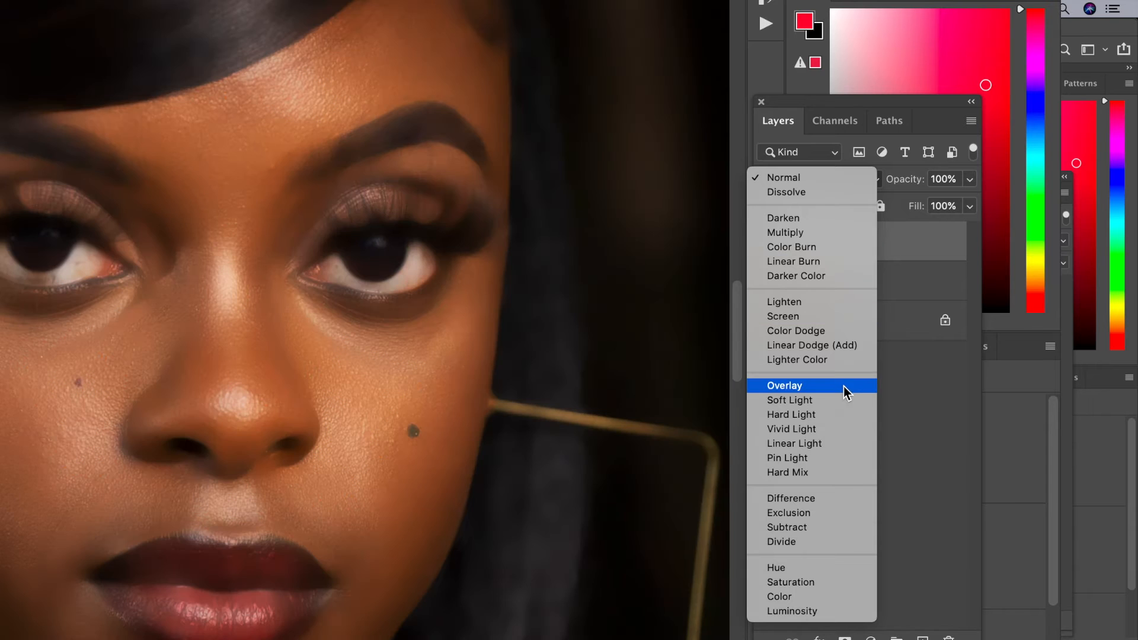
left_click(830, 442)
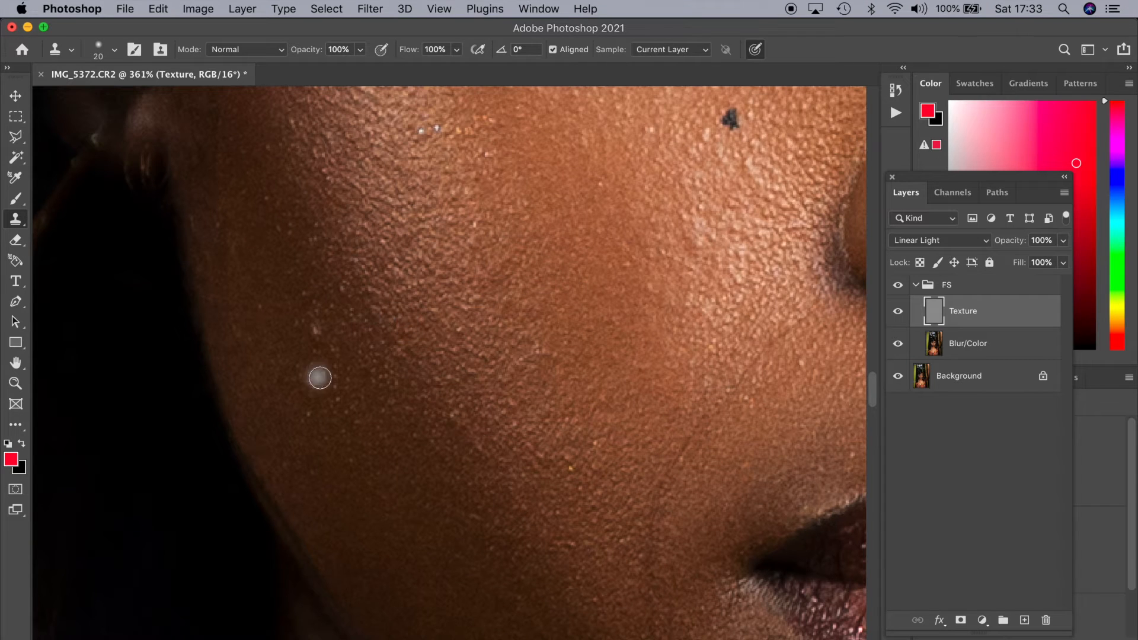
Use the Clone Stamp on the Texture layer to cover the pale blemishes on the outer and middle cheek with nearby clean skin
left_click(340, 339, "alt")
left_click_drag(314, 338, 311, 323)
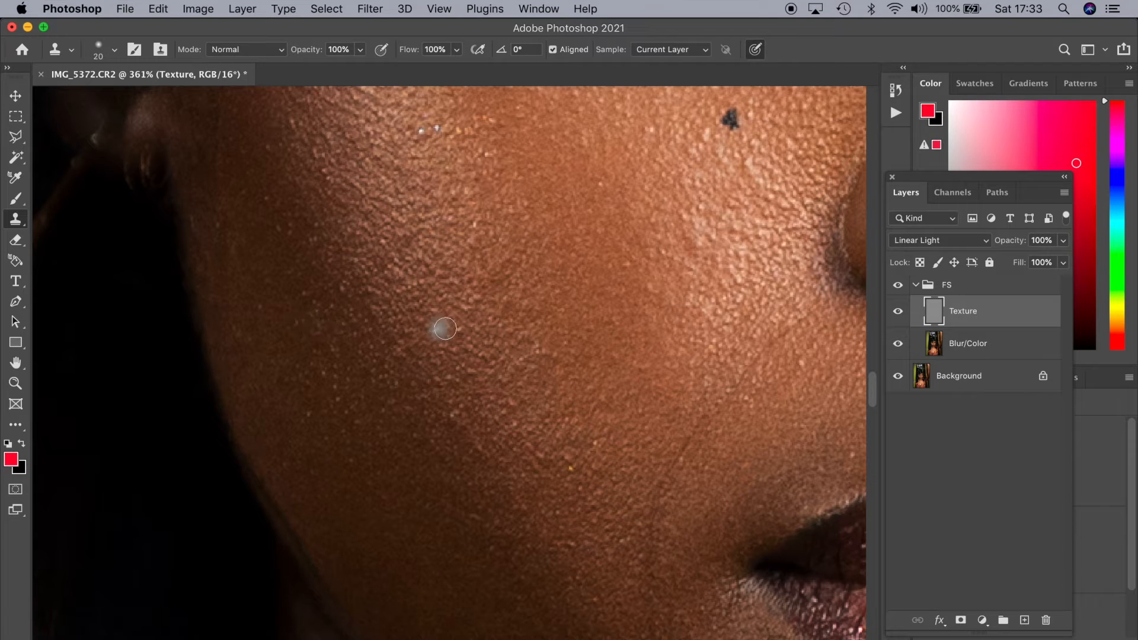
left_click(455, 309, "alt")
mouse_move(456, 328)
left_mouse_down()
mouse_move(432, 301)
mouse_move(420, 319)
left_mouse_up()
left_click(439, 280, "alt")
left_click(430, 290, "alt")
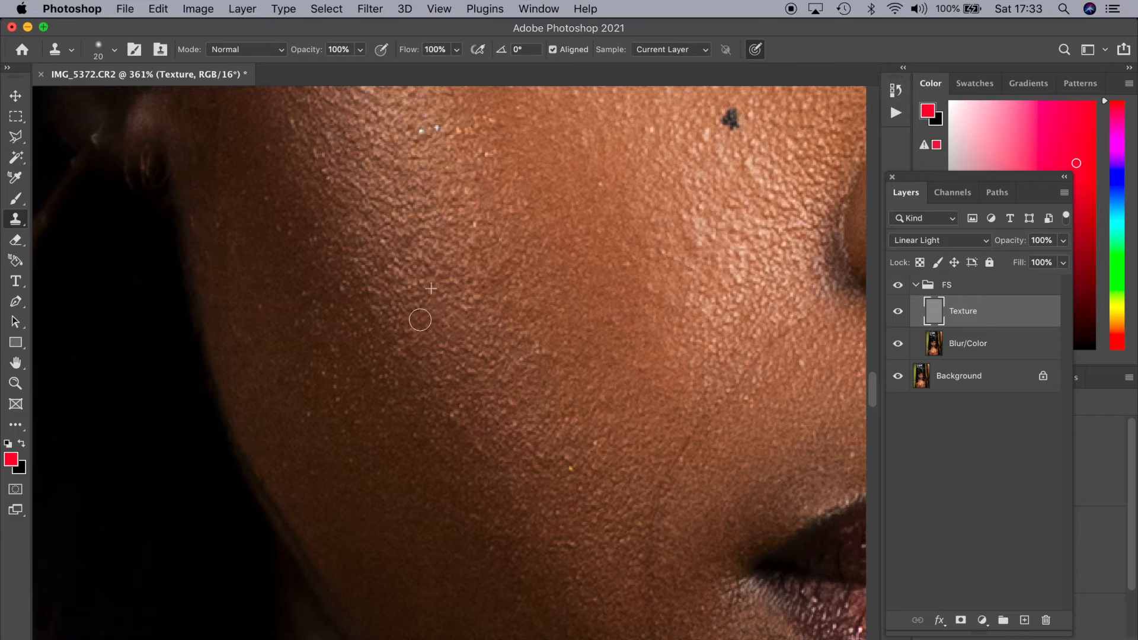
Clone out the white specks on the upper cheek, the yellow speck on the lower cheek and small spots toward the mouth
left_click(414, 155, "alt")
left_click(422, 128)
left_click(572, 437, "alt")
left_click(563, 457)
left_click(640, 470, "alt")
left_click_drag(670, 462, 676, 463)
left_click(682, 459)
left_click(826, 379, "alt")
left_click(803, 364)
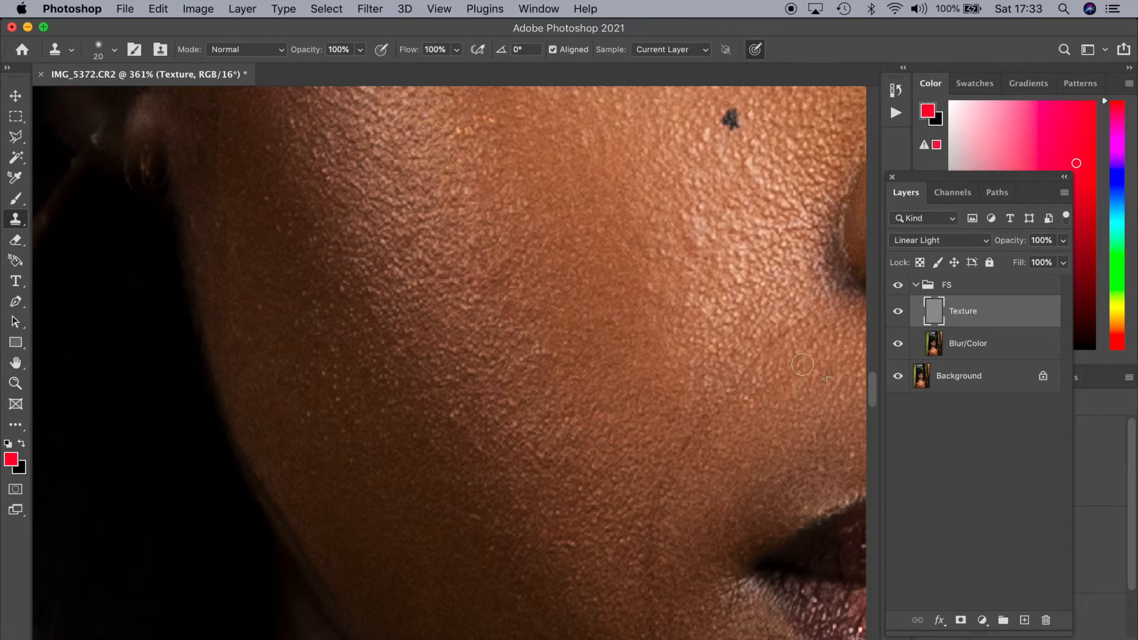
Clone out the small specks on the lower cheek and along the outer cheek toward the ear with nearby clean texture
left_click(453, 437, "alt")
left_click_drag(451, 416, 455, 429)
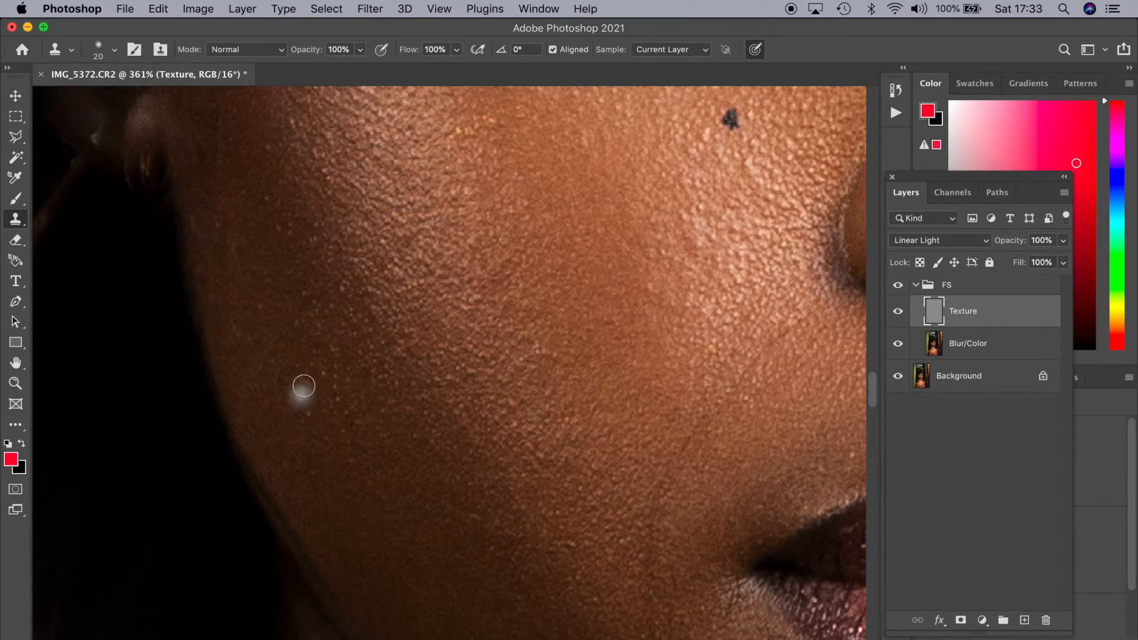
left_click(304, 403, "alt")
left_click_drag(302, 419, 302, 415)
left_click(266, 292, "alt")
left_click(261, 308)
left_click(285, 261, "alt")
left_click_drag(281, 233, 281, 227)
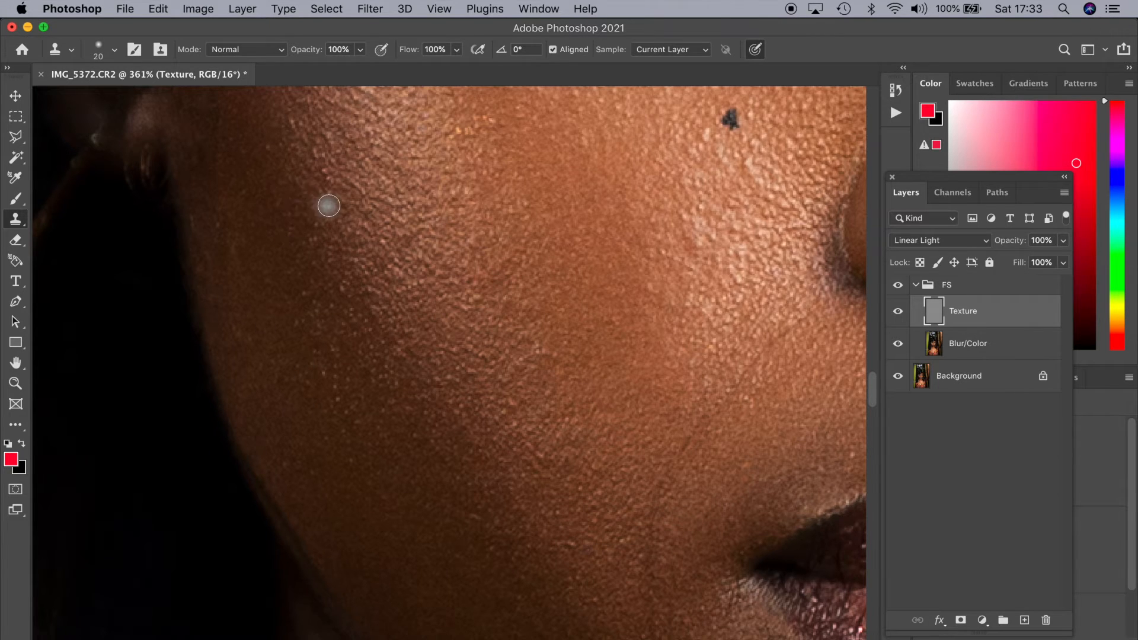
Clone out the small marks along the jawline beside the mouth and chin on the Texture layer
scroll(302, 195, "right", 6)
scroll(339, 205, "right", 5)
scroll(338, 205, "down", 4)
scroll(338, 205, "down", 4)
scroll(338, 205, "down", 4)
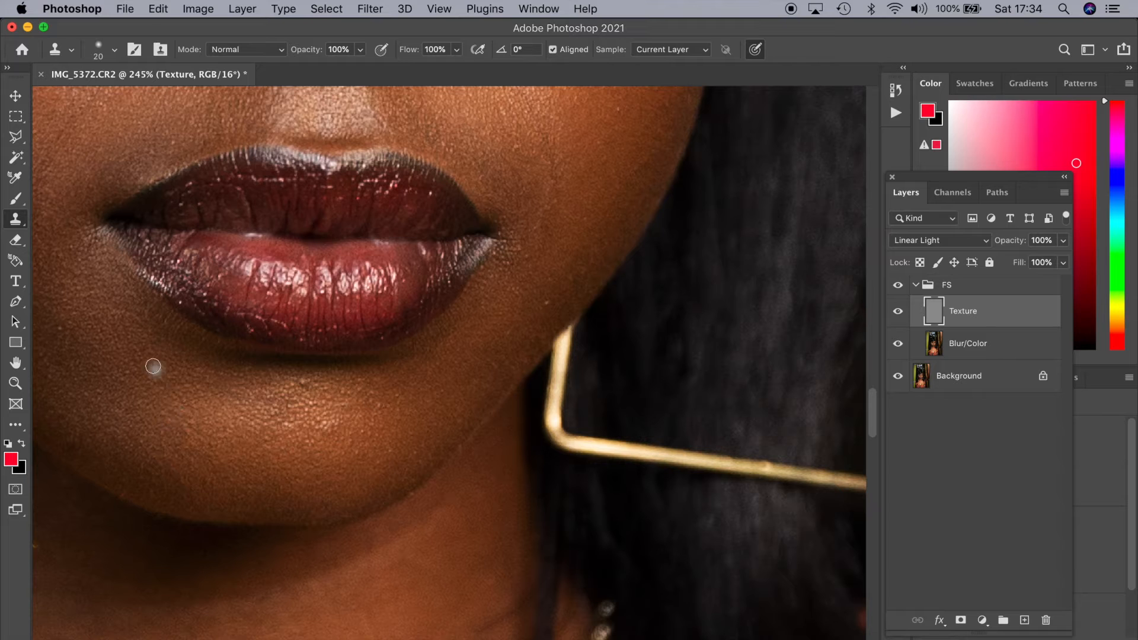
left_click_drag(545, 302, 501, 495)
left_click(588, 282, "alt")
left_click(577, 302)
left_click(559, 340)
left_click_drag(475, 341, 681, 425)
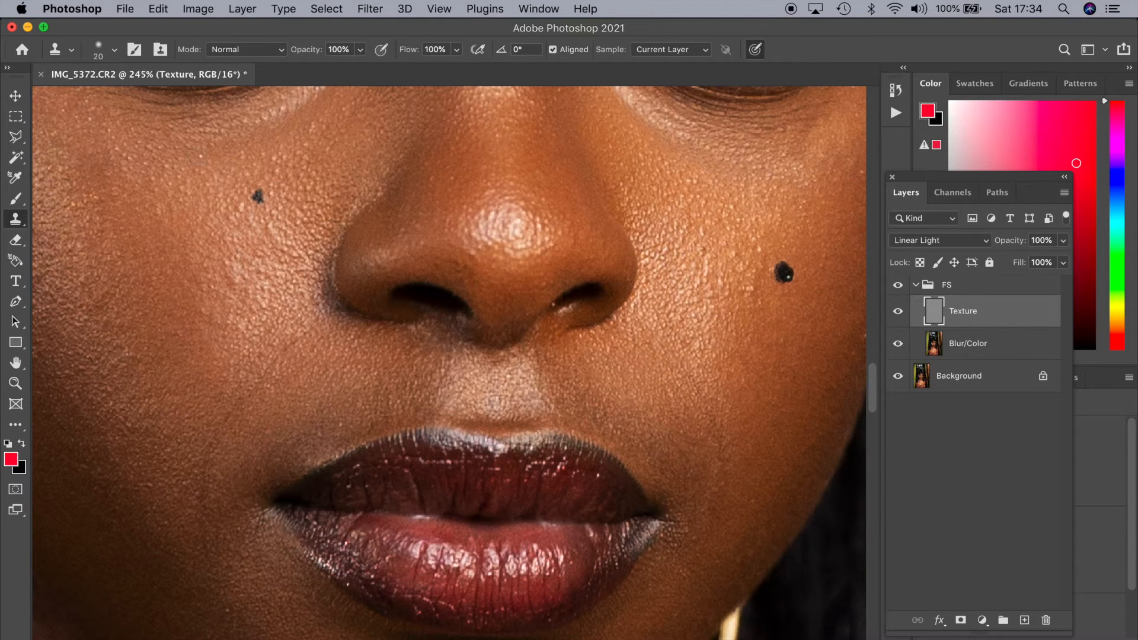
Clone out small blemishes between the eyebrows and beside the outer end of the eyebrow
scroll(201, 156, "up", 5)
scroll(320, 211, "right", 5)
scroll(483, 323, "up", 8)
scroll(483, 323, "left", 4)
left_click(468, 379)
left_click(810, 272, "alt")
left_click_drag(800, 295, 801, 308)
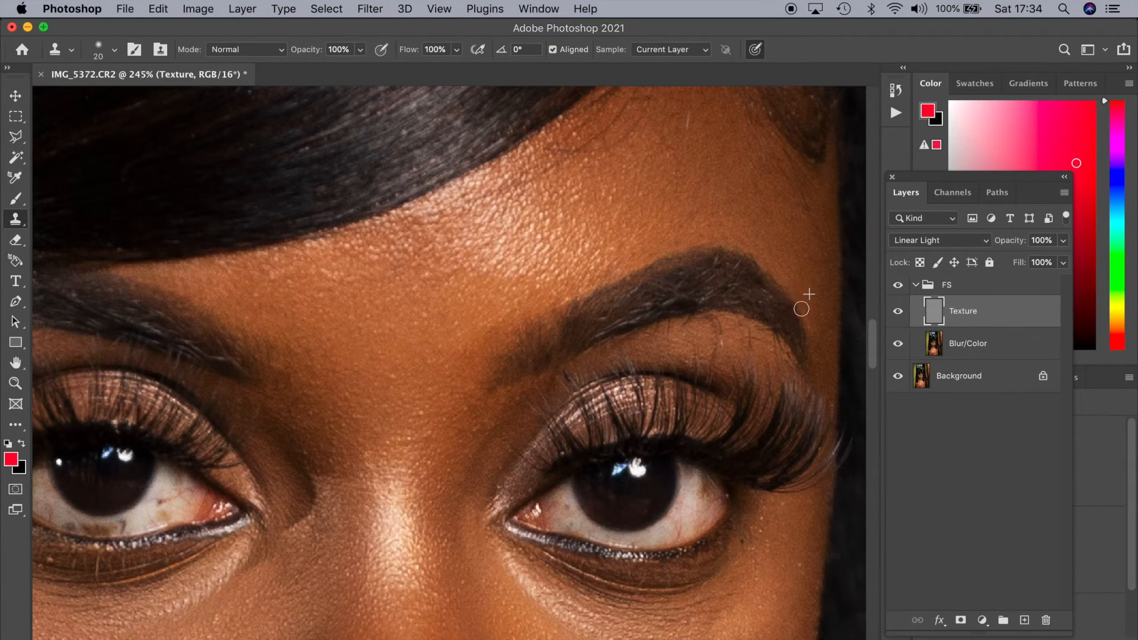
Use a 50 px Clone Stamp to clean spots and stray hairs from the chest skin around the necklace
scroll(642, 142, "down", 10)
scroll(561, 255, "down", 5)
scroll(329, 459, "up", 10)
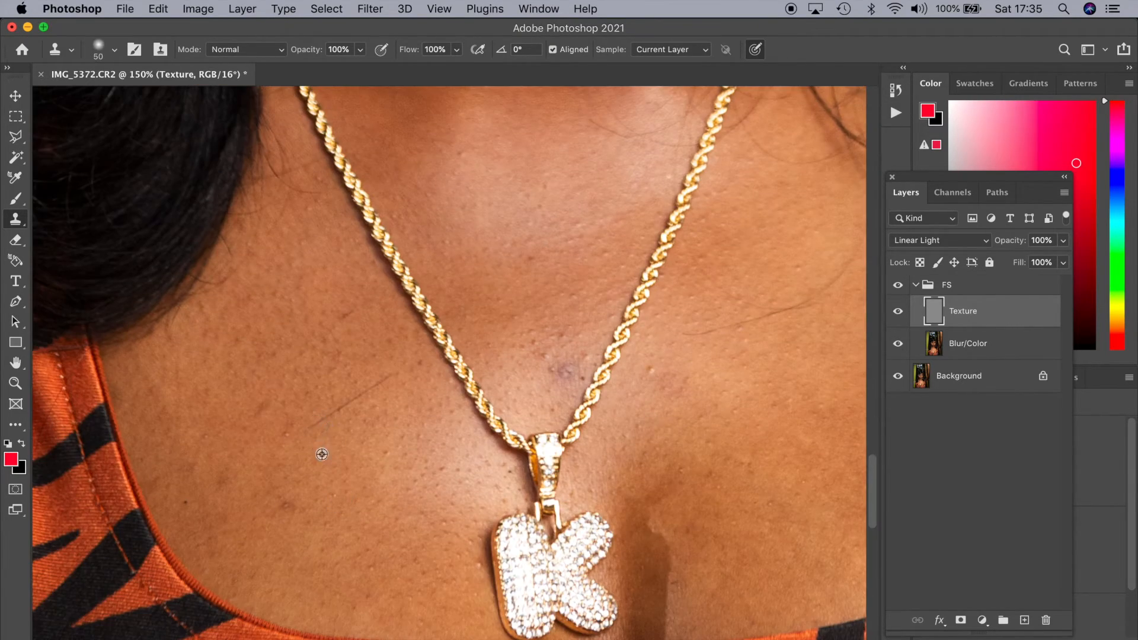
left_click(552, 369)
mouse_move(754, 347)
left_mouse_down()
mouse_move(700, 359)
mouse_move(612, 432)
left_mouse_up()
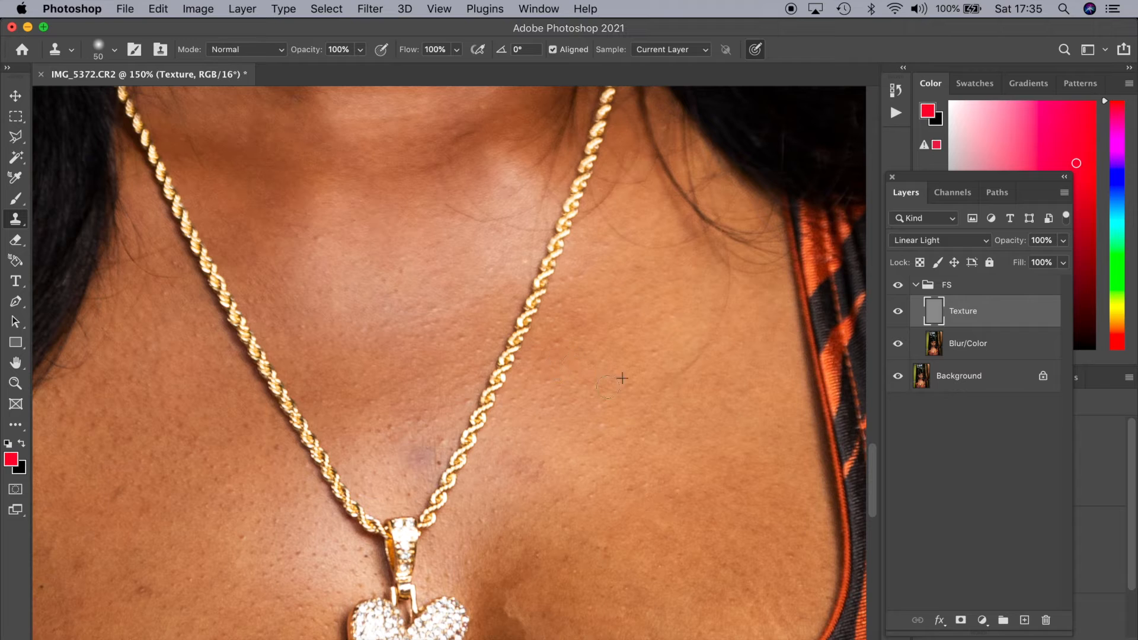
scroll(675, 407, "down", 10)
scroll(403, 379, "up", 10)
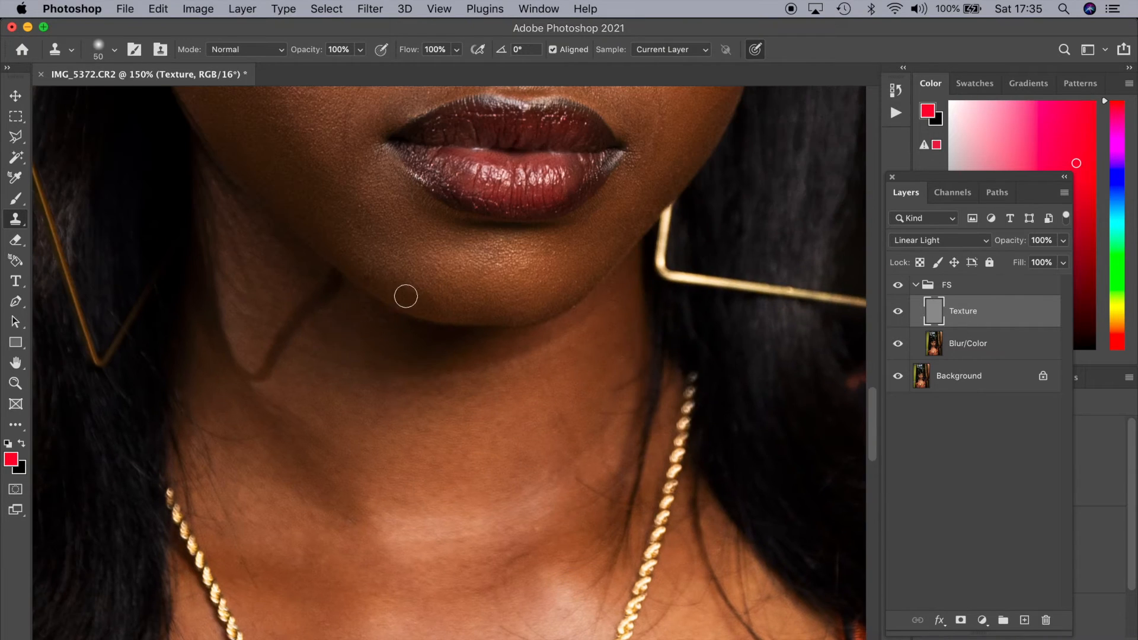
Review the cleaned skin texture over the neck, chin, lips and cheeks up close and across the whole portrait
scroll(406, 296, "down", 10)
scroll(459, 332, "up", 10)
scroll(454, 414, "down", 10)
scroll(446, 374, "up", 5)
scroll(446, 374, "up", 3)
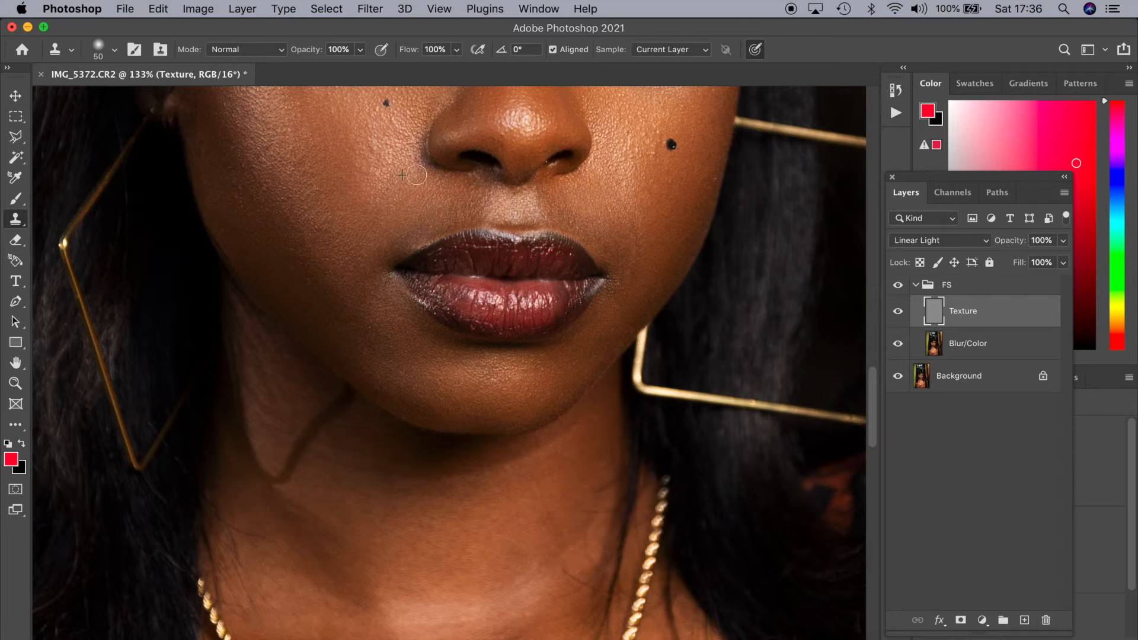
scroll(466, 334, "down", 5)
scroll(477, 314, "up", 5)
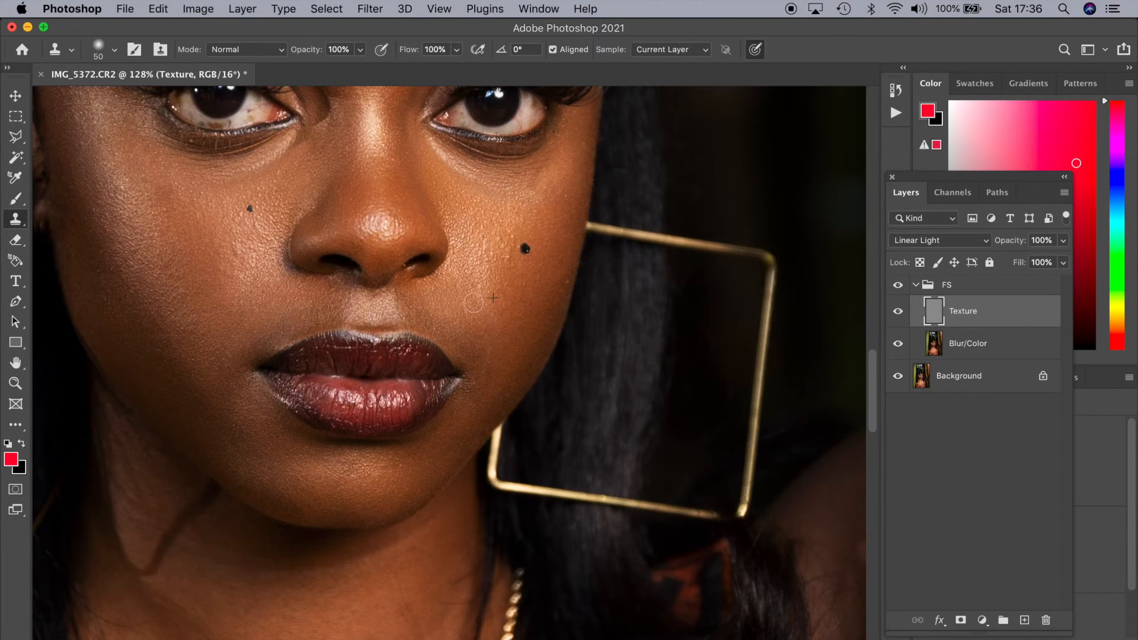
scroll(415, 279, "up", 5)
scroll(410, 277, "up", 3)
key("bracketleft")
key("bracketleft")
key("bracketleft")
key("bracketleft")
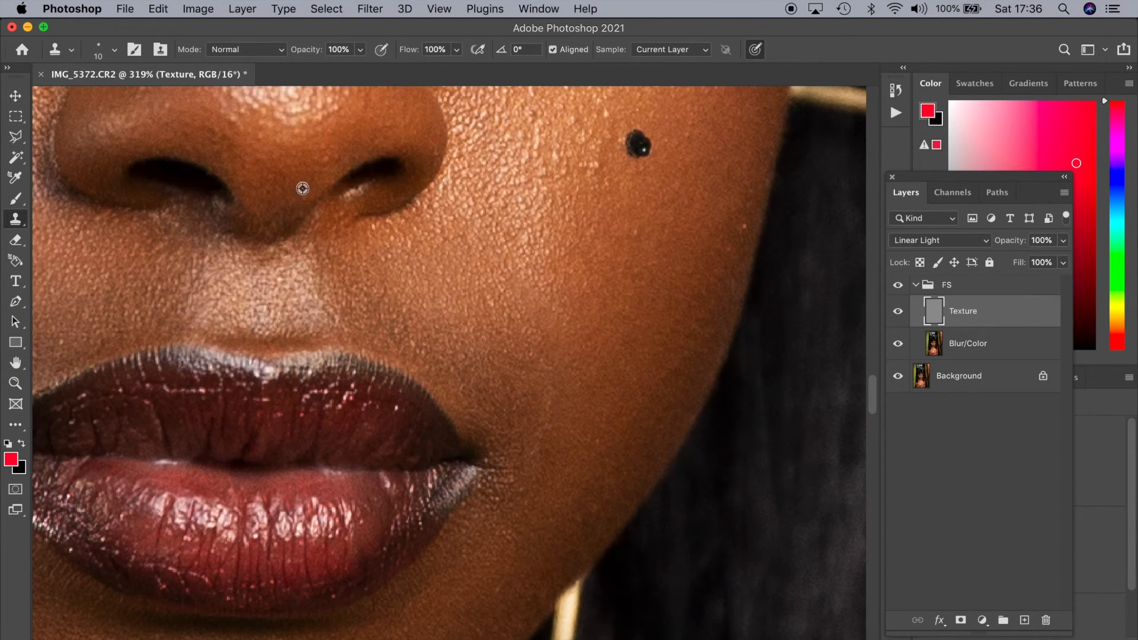
key("super+0")
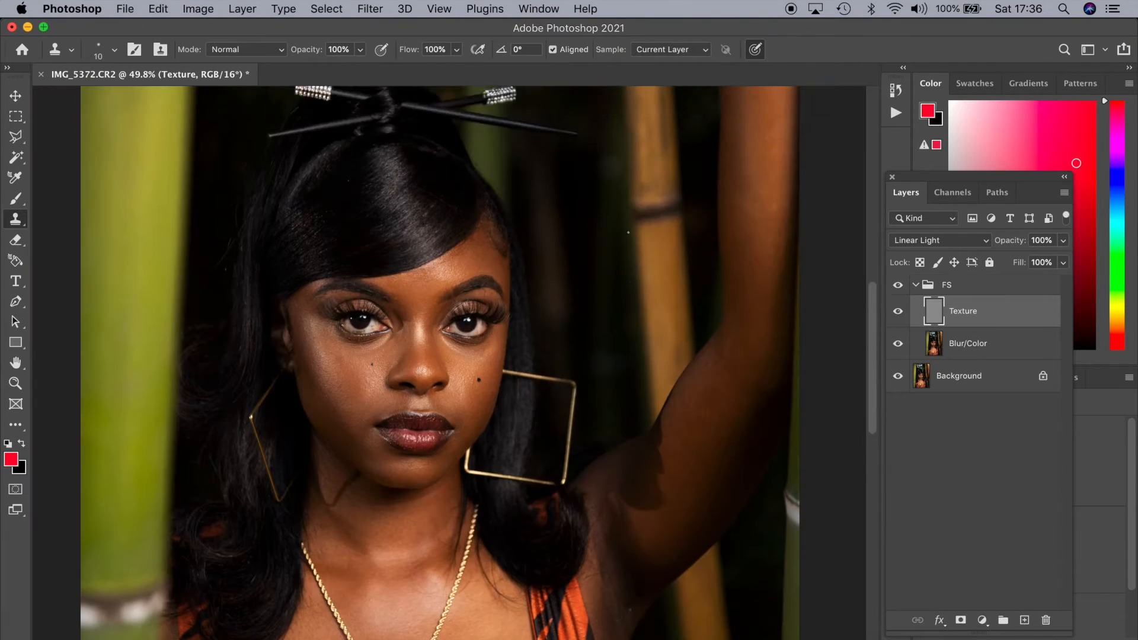
scroll(901, 291, "up", 5)
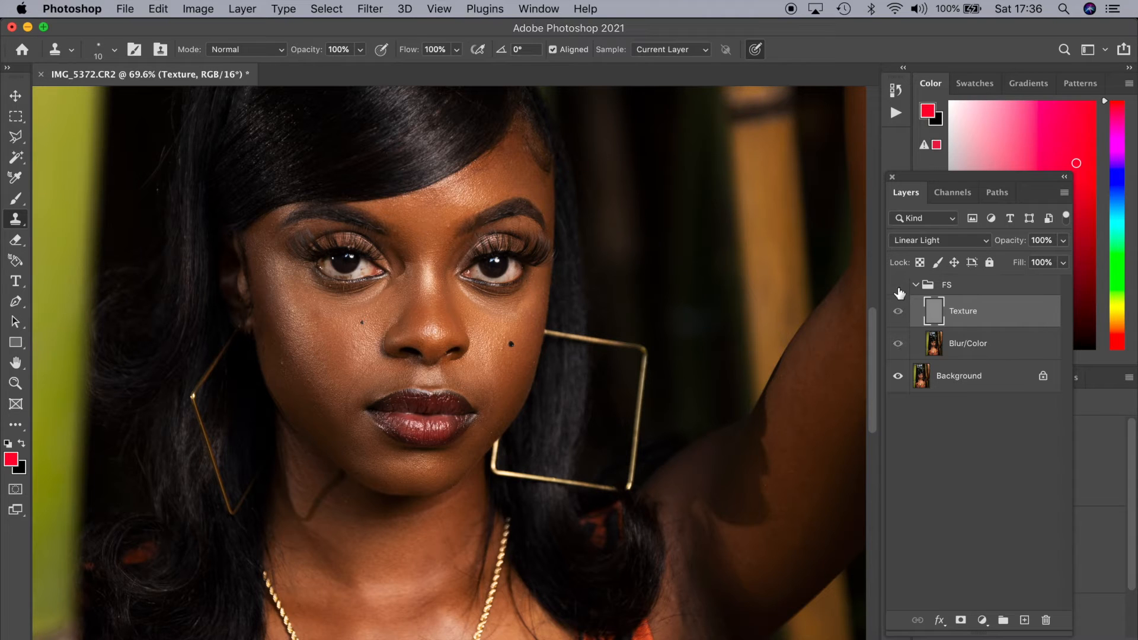
On the Blur/Color layer, lasso the cheeks, chin and forehead skin with an 8 px feather, leaving out the eyes, nose and lips
left_click(949, 347)
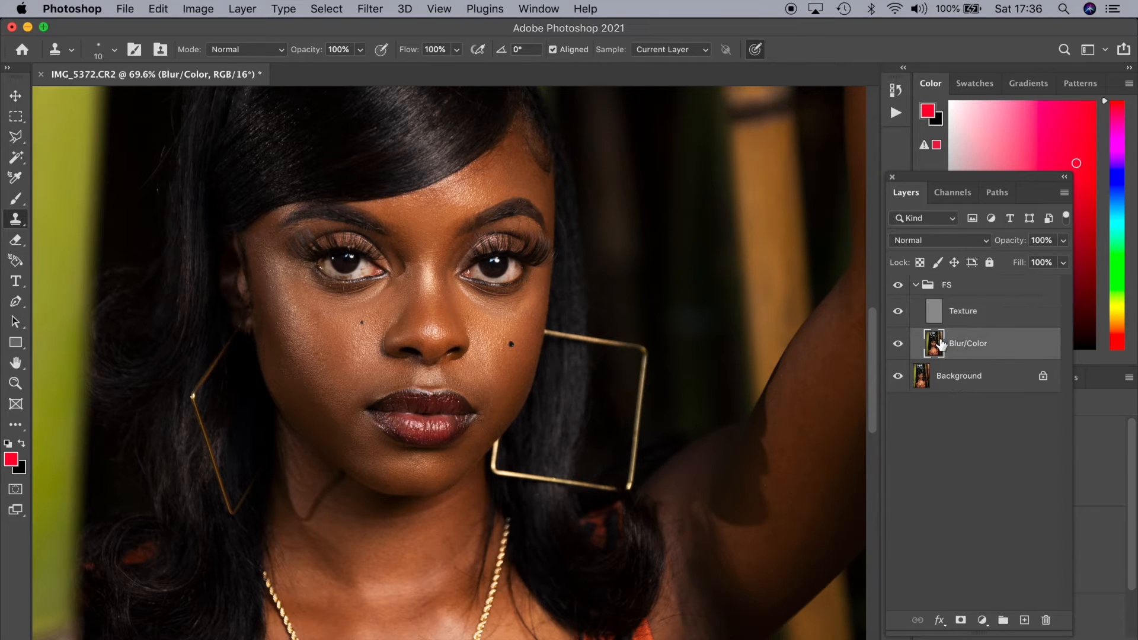
key("l")
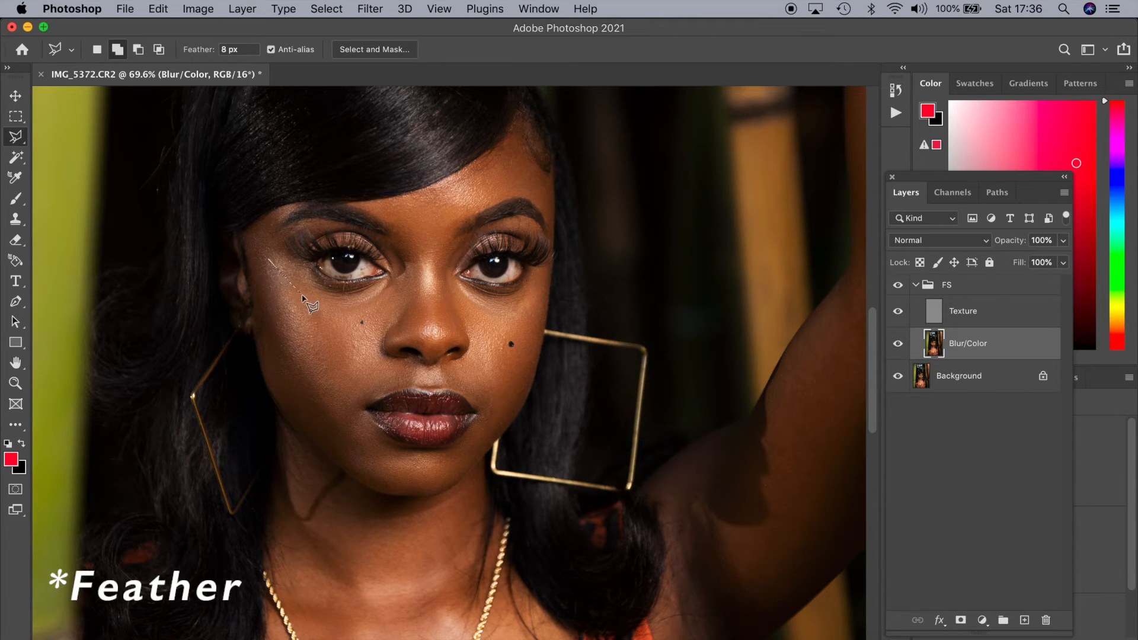
mouse_move(343, 308)
left_mouse_down()
mouse_move(383, 296)
mouse_move(416, 265)
mouse_move(374, 330)
mouse_move(351, 404)
mouse_move(359, 430)
mouse_move(398, 464)
mouse_move(459, 457)
mouse_move(447, 477)
mouse_move(410, 488)
mouse_move(373, 478)
mouse_move(291, 406)
mouse_move(262, 270)
left_mouse_up()
mouse_move(467, 296)
left_mouse_down()
mouse_move(467, 366)
mouse_move(453, 377)
mouse_move(484, 416)
mouse_move(456, 461)
mouse_move(517, 404)
mouse_move(541, 292)
mouse_move(509, 301)
left_mouse_up()
mouse_move(410, 275)
left_mouse_down()
mouse_move(414, 236)
mouse_move(389, 211)
mouse_move(487, 175)
mouse_move(510, 150)
mouse_move(541, 188)
mouse_move(542, 210)
mouse_move(530, 188)
mouse_move(477, 190)
mouse_move(443, 219)
mouse_move(427, 286)
mouse_move(384, 319)
mouse_move(430, 275)
mouse_move(445, 311)
mouse_move(475, 319)
mouse_move(467, 284)
left_mouse_up()
left_click(466, 283)
left_click(439, 270)
left_click(439, 247)
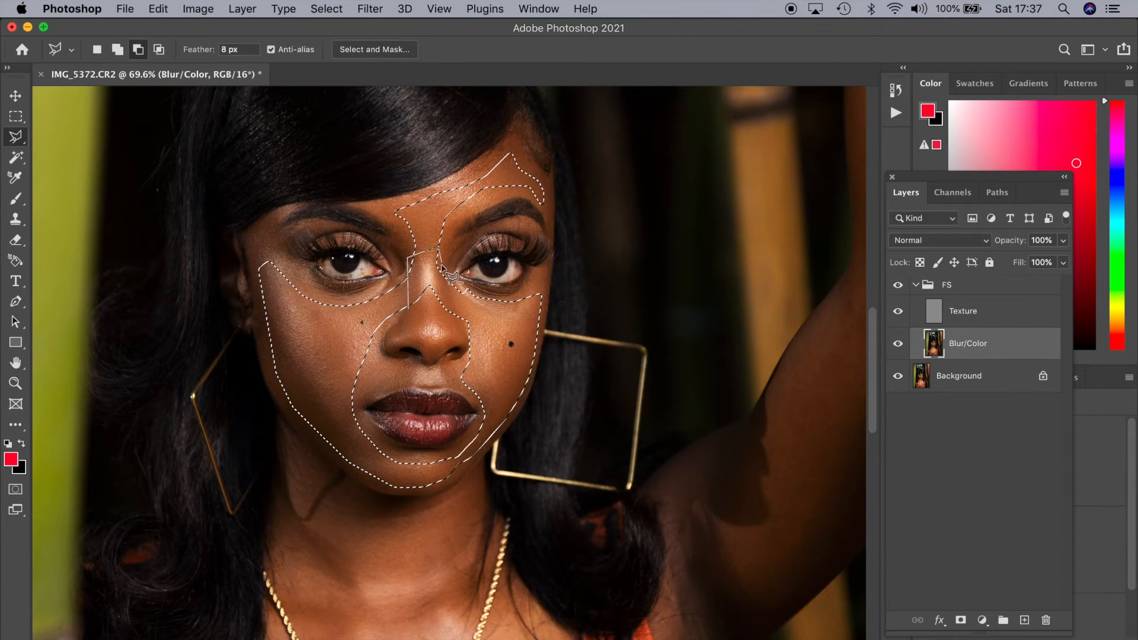
left_click(442, 268)
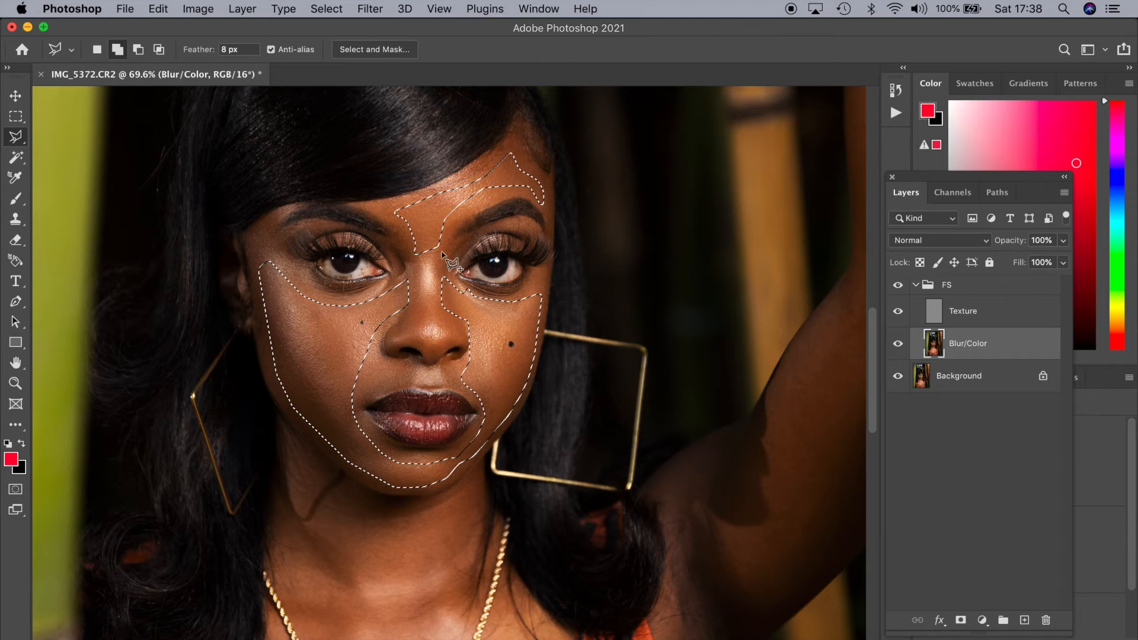
Apply a Gaussian Blur with a 17.6-pixel radius to the selected face skin, comparing the preview, and clear the selection
left_click(369, 8)
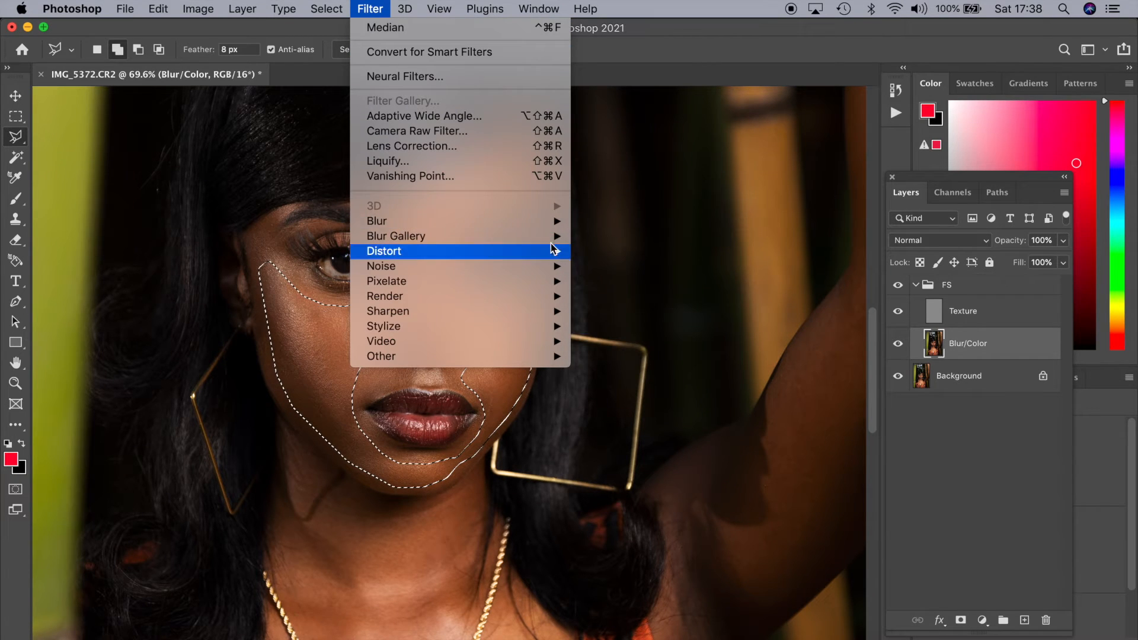
mouse_move(541, 224)
left_click(598, 281)
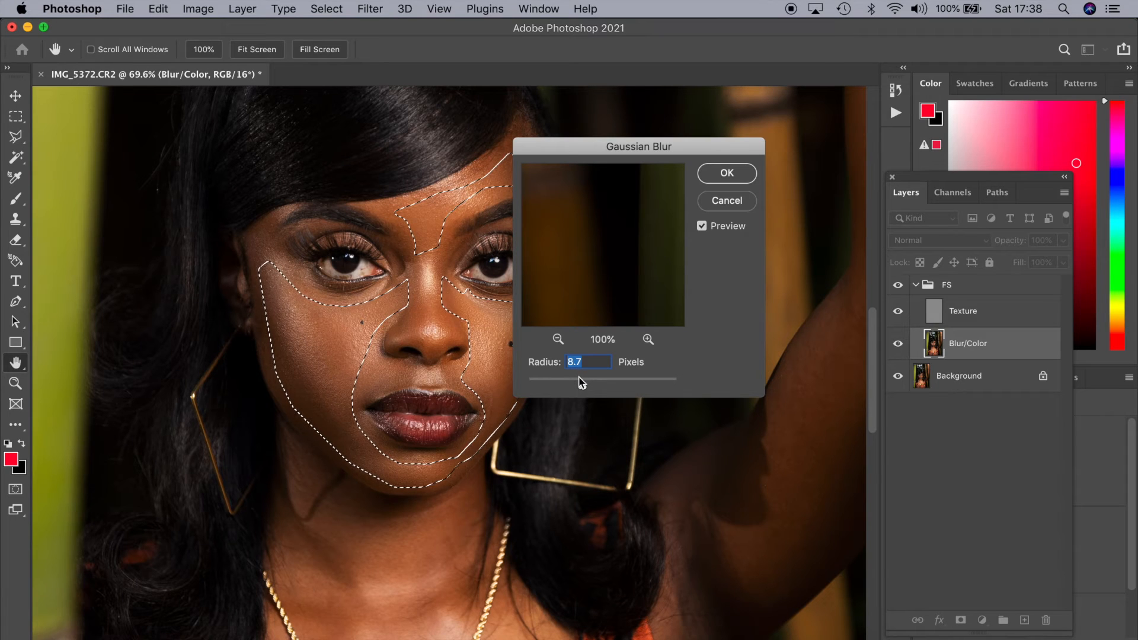
left_click_drag(582, 386, 591, 392)
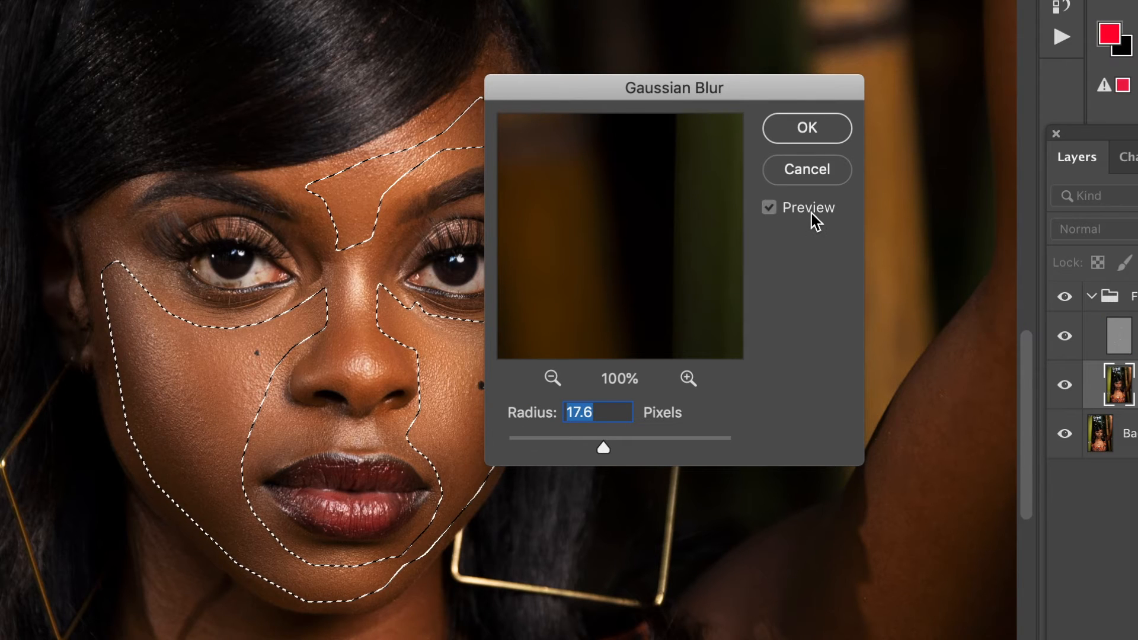
left_click(812, 214)
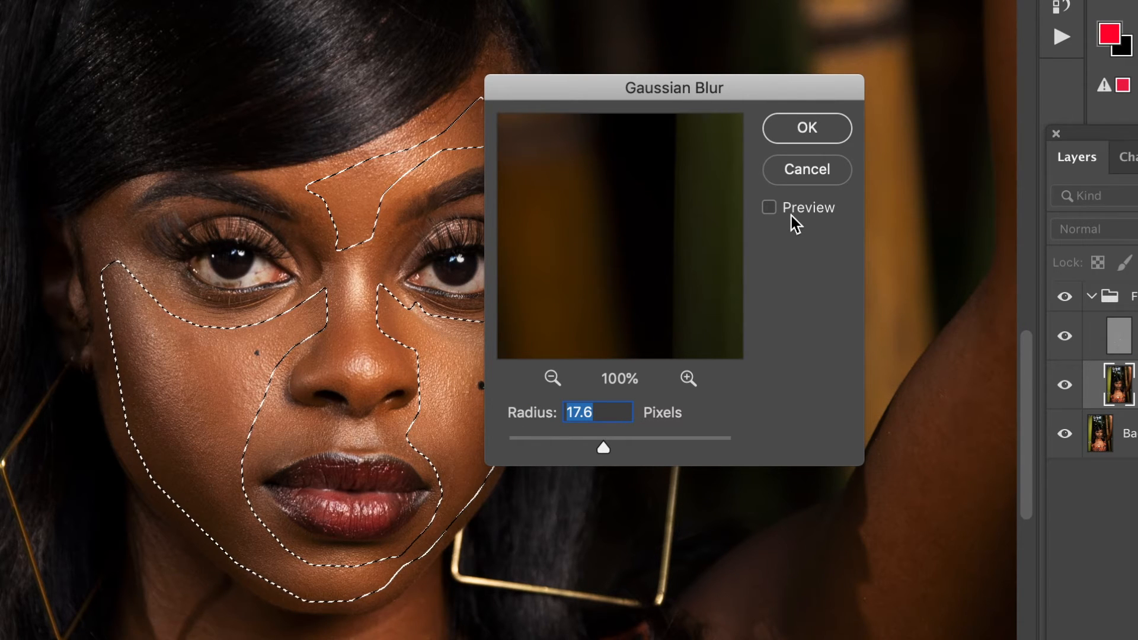
left_click(794, 216)
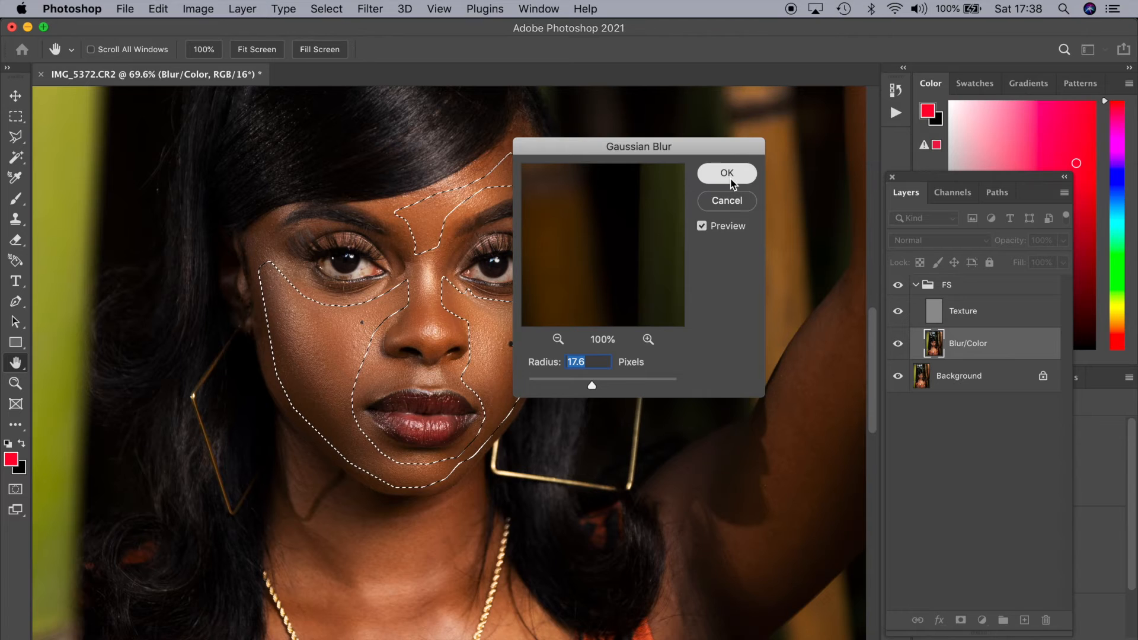
key("Return")
key("l")
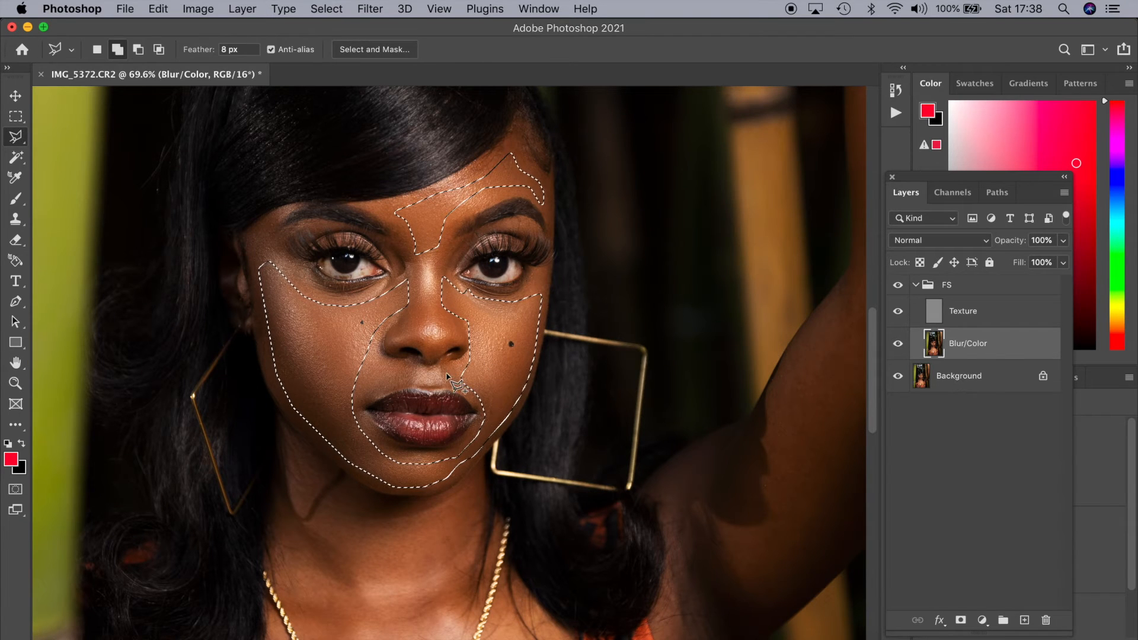
key("super+d")
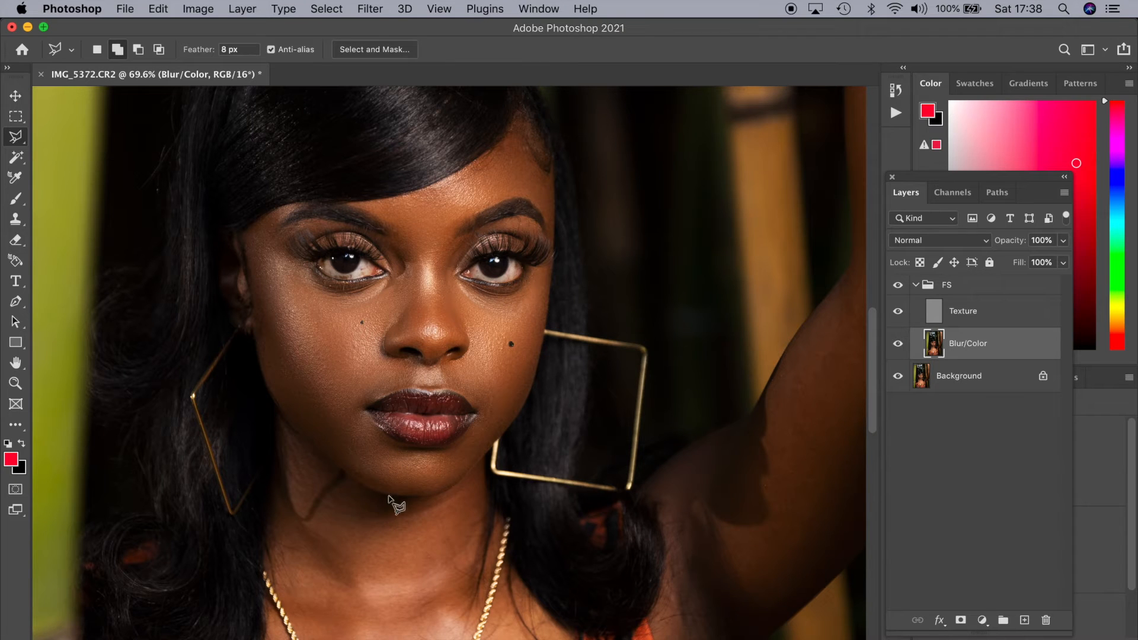
Activate the Mixer Brush for blending skin tones on the Blur/Color layer
key("b")
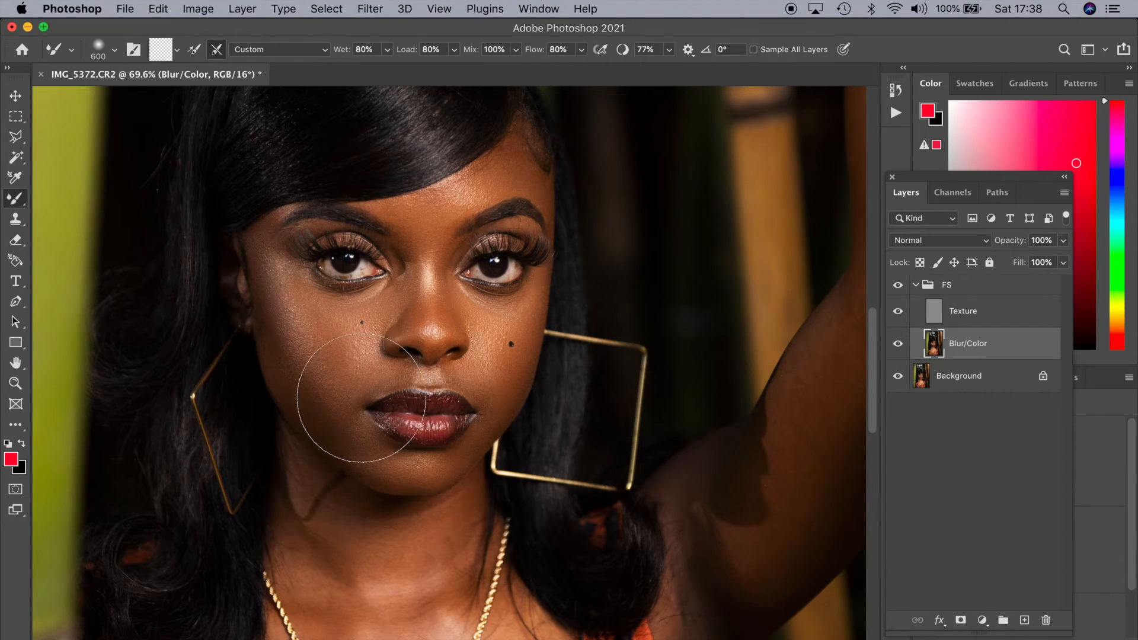
key("bracketleft")
key("bracketleft")
key("bracketleft")
right_click(24, 204)
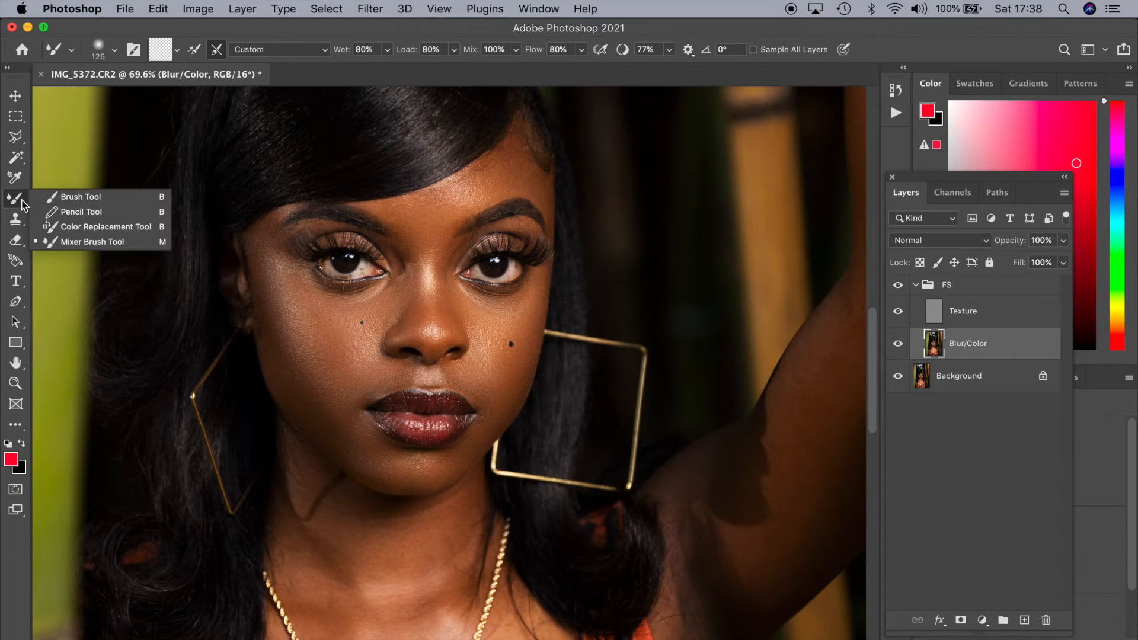
left_click(71, 195)
right_click(15, 201)
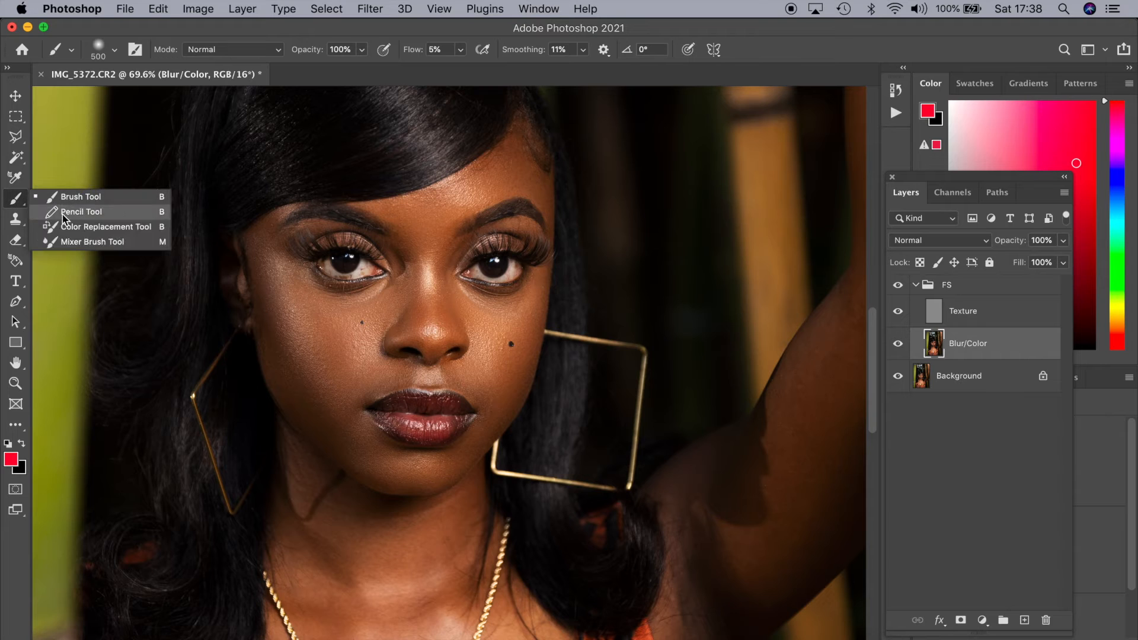
left_click(65, 244)
Adjust the Mixer Brush size to 80 px
key("bracketright")
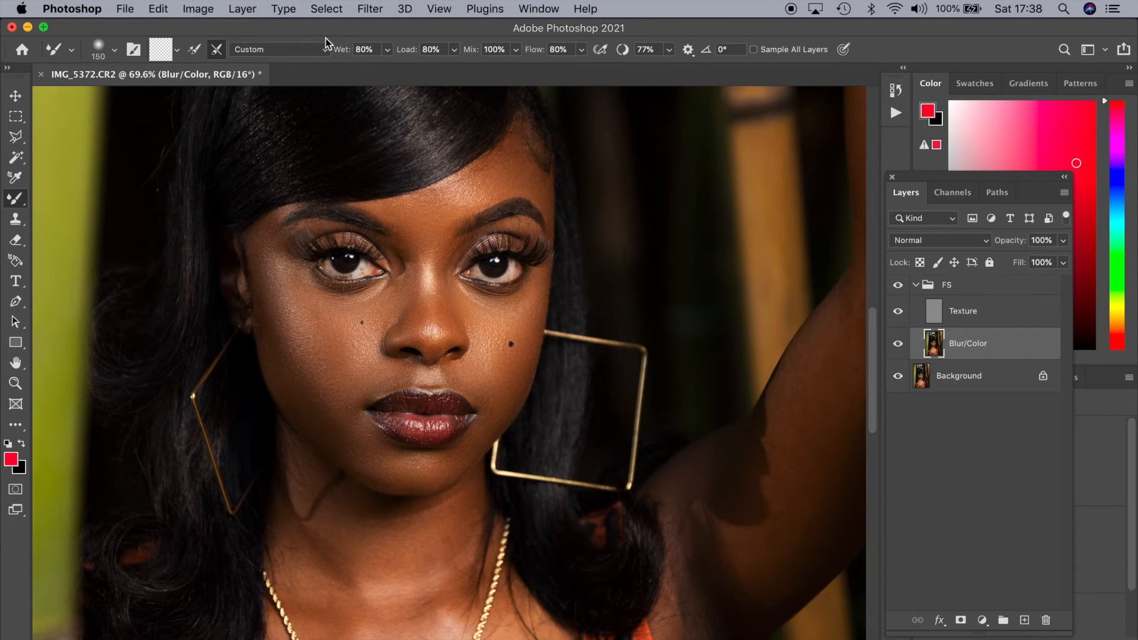
key("bracketright")
key("bracketleft")
key("bracketleft")
key("bracketright")
key("bracketright")
key("bracketright")
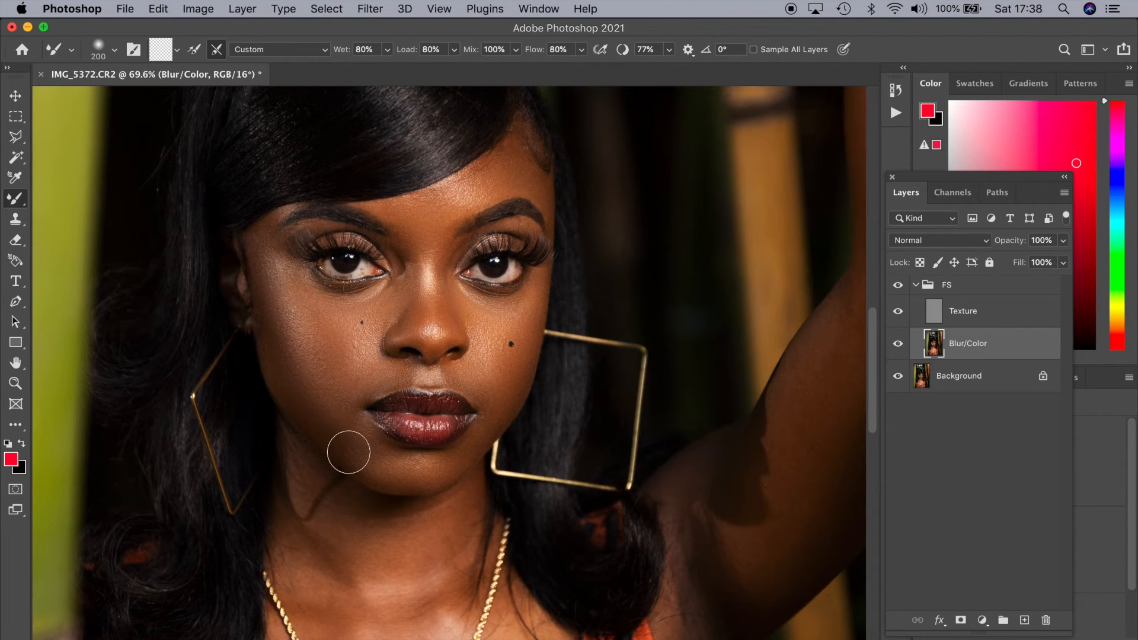
key("bracketleft")
key("bracketleft")
key("bracketleft")
Lasso the chest skin on both outer sides of the necklace with an 8 px feather
scroll(396, 533, "down", 5)
scroll(409, 450, "down", 3)
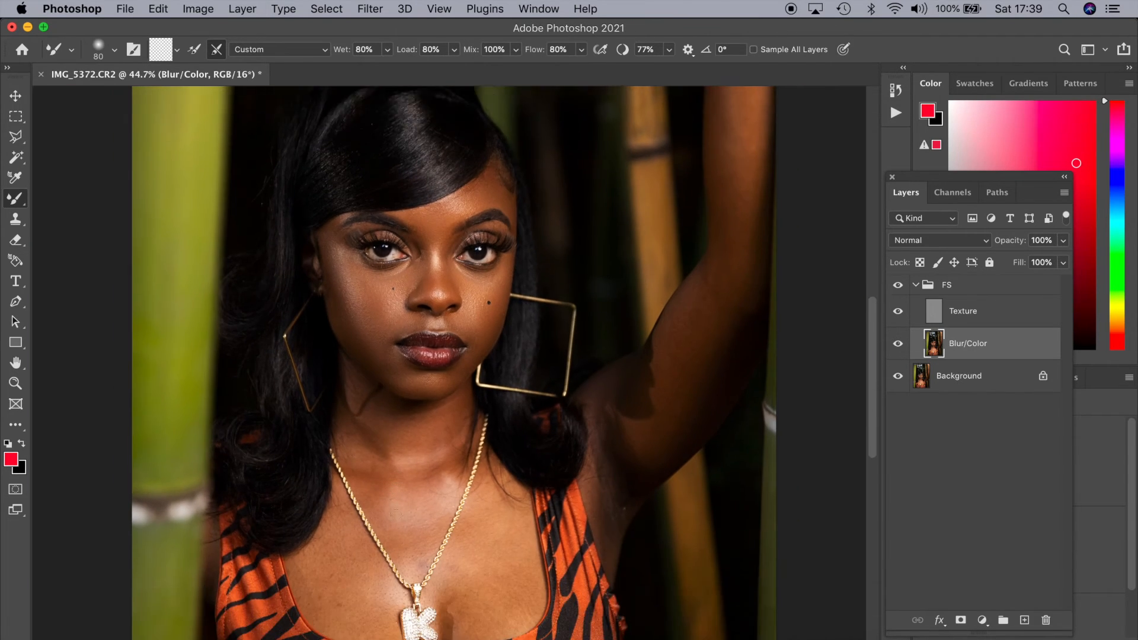
key("l")
left_click(392, 540)
left_click(386, 565)
left_click(369, 578)
left_click(318, 561)
left_click(296, 511)
left_click(343, 461)
left_click(450, 510)
left_click(502, 424)
Add the chest skin inside the necklace and the neck below the chin to the feathered selection
left_click(456, 428)
left_click(359, 428)
left_click(348, 389)
left_click(398, 407)
left_click(458, 393)
left_click(358, 327)
Apply a Gaussian Blur with a 7.4-pixel radius to the selected chest and neck skin
left_click(370, 9)
mouse_move(415, 221)
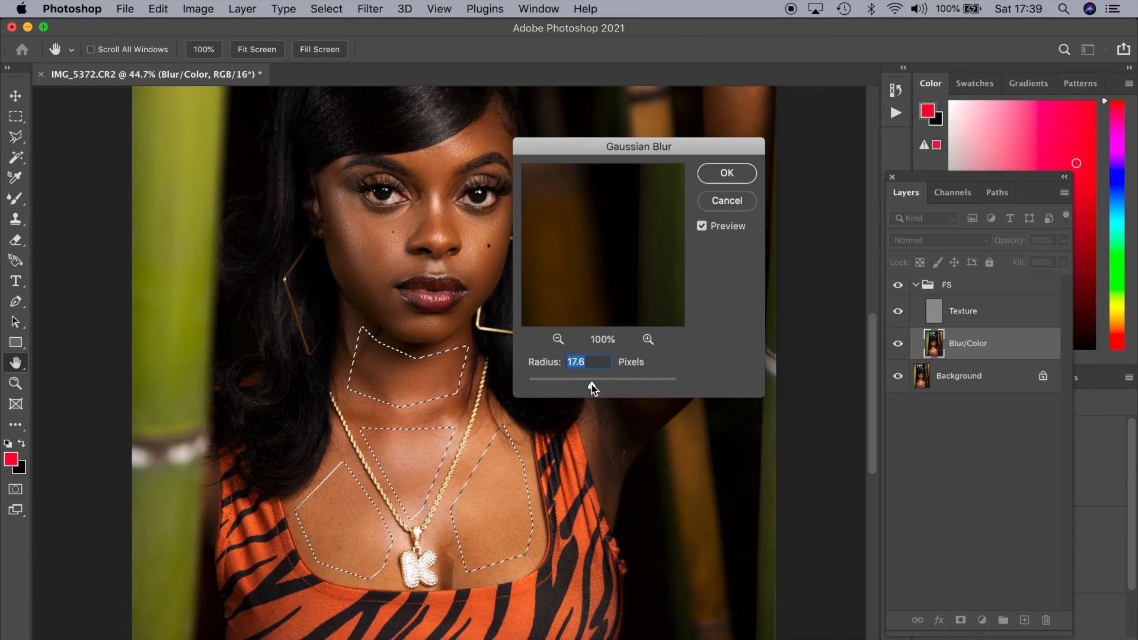
left_click_drag(592, 386, 579, 386)
left_click(721, 173)
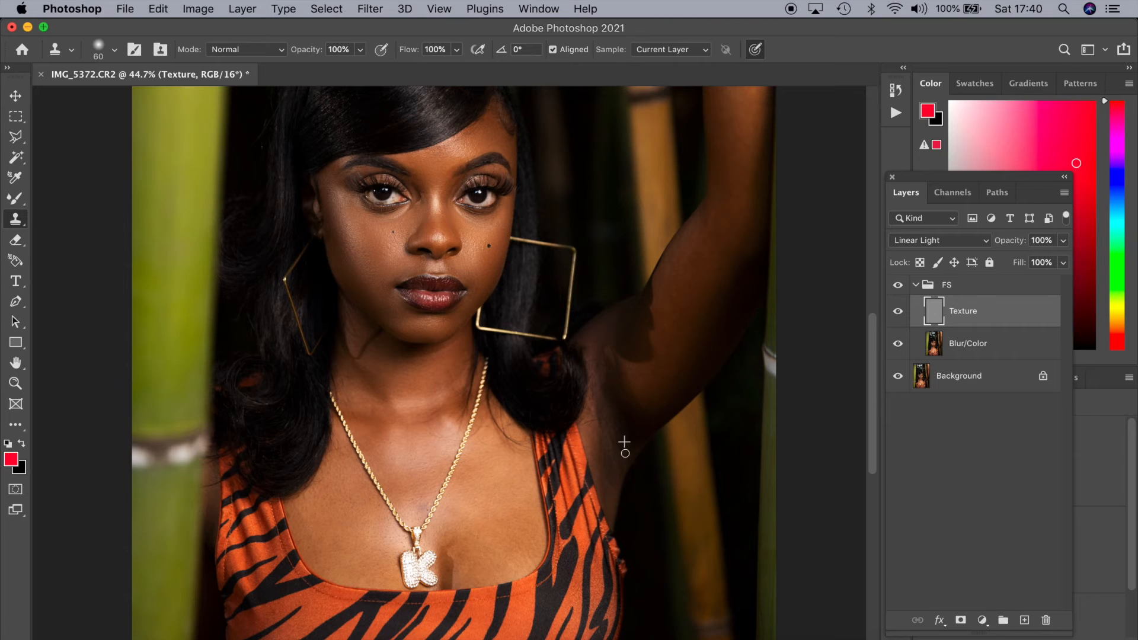
Clone over the texture near the underarm and lasso the raised arm's skin with an 8 px feather
left_click_drag(624, 446, 539, 514)
key("l")
left_click(617, 290)
left_click(570, 348)
left_click(541, 416)
left_click(552, 457)
left_click(589, 461)
left_click(624, 433)
scroll(679, 240, "up", 5)
left_click(686, 148)
left_click(654, 103)
left_click(637, 149)
double_click(629, 438)
left_click(369, 9)
mouse_move(415, 221)
left_click(626, 281)
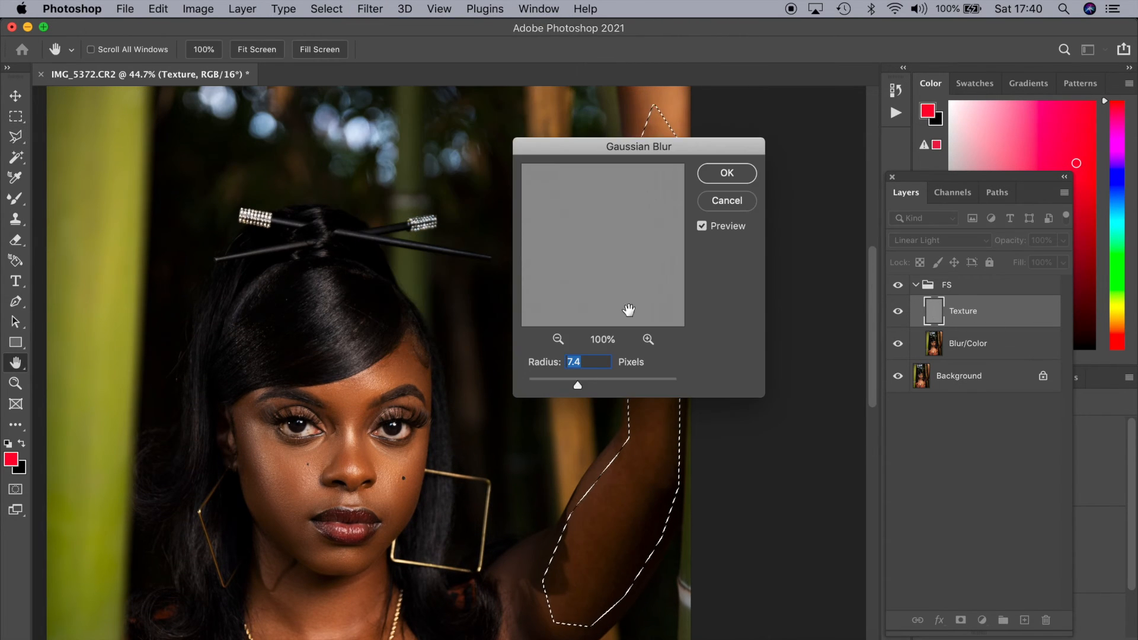
left_click(726, 200)
Reapply the last Gaussian Blur to the selected arm skin on the Blur/Color layer and clear the selection
left_click(967, 343)
left_click(369, 9)
left_click(402, 28)
key("super+d")
scroll(482, 436, "down", 2)
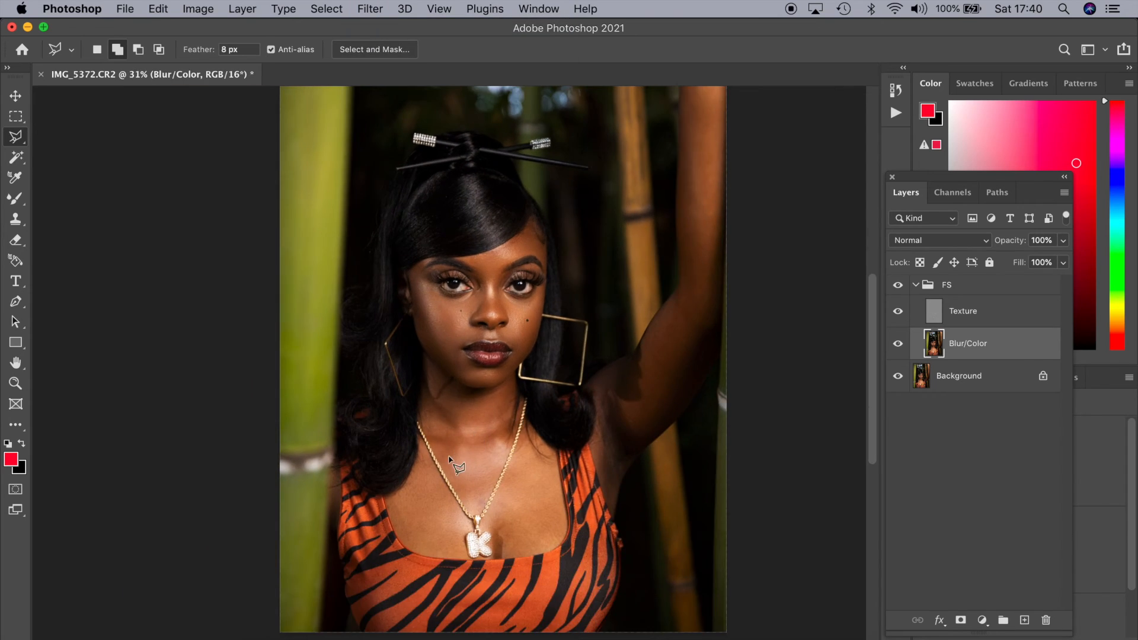
On the Texture layer, use a 20 px Clone Stamp to clean the veins and spots in the whites of both eyes
scroll(474, 462, "up", 8)
key("alt+bracketright")
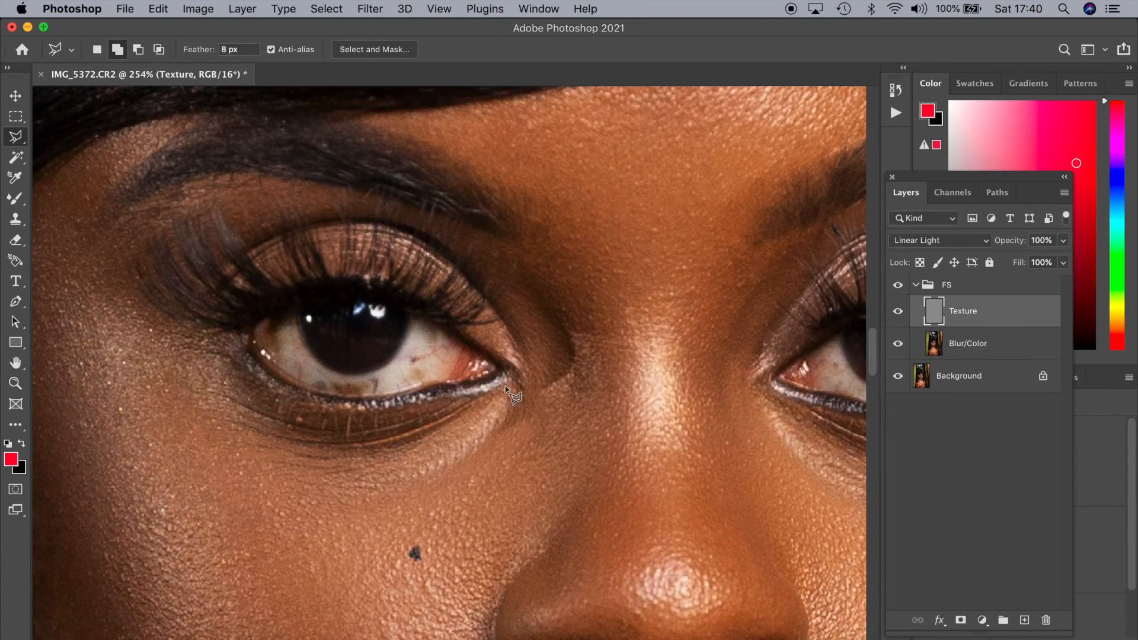
key("s")
mouse_move(371, 387)
left_mouse_down()
mouse_move(324, 373)
mouse_move(361, 386)
left_mouse_up()
scroll(389, 373, "right", 3)
left_click(780, 394, "alt")
mouse_move(156, 372)
left_mouse_down()
mouse_move(208, 375)
mouse_move(171, 386)
mouse_move(266, 372)
left_mouse_up()
left_click(805, 371, "alt")
left_click(238, 379, "alt")
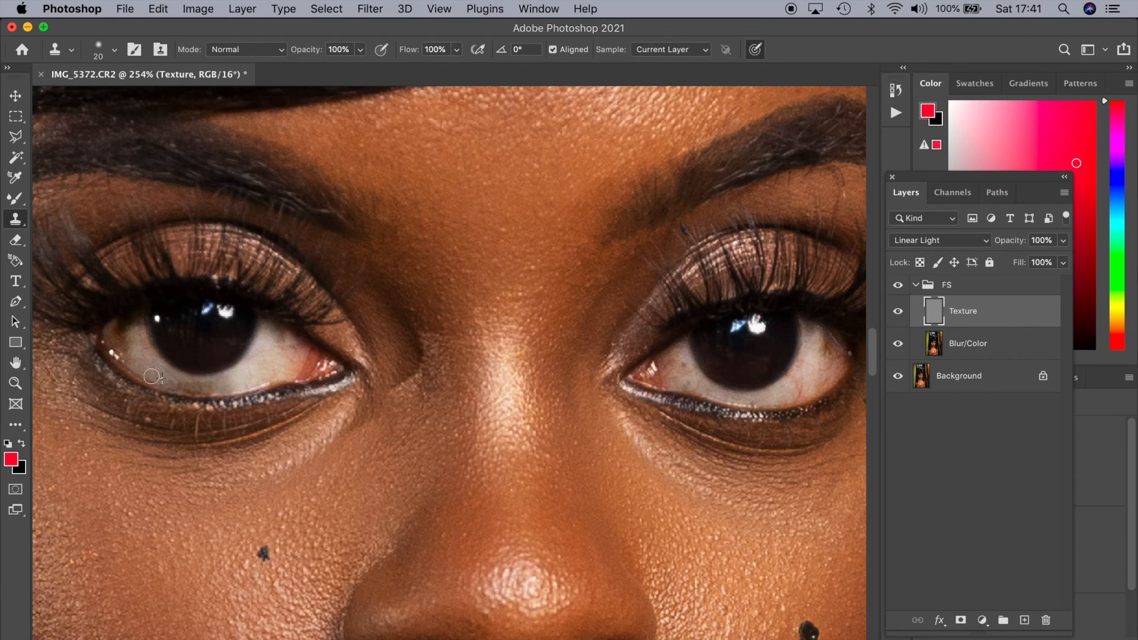
scroll(444, 344, "down", 15)
scroll(444, 358, "up", 12)
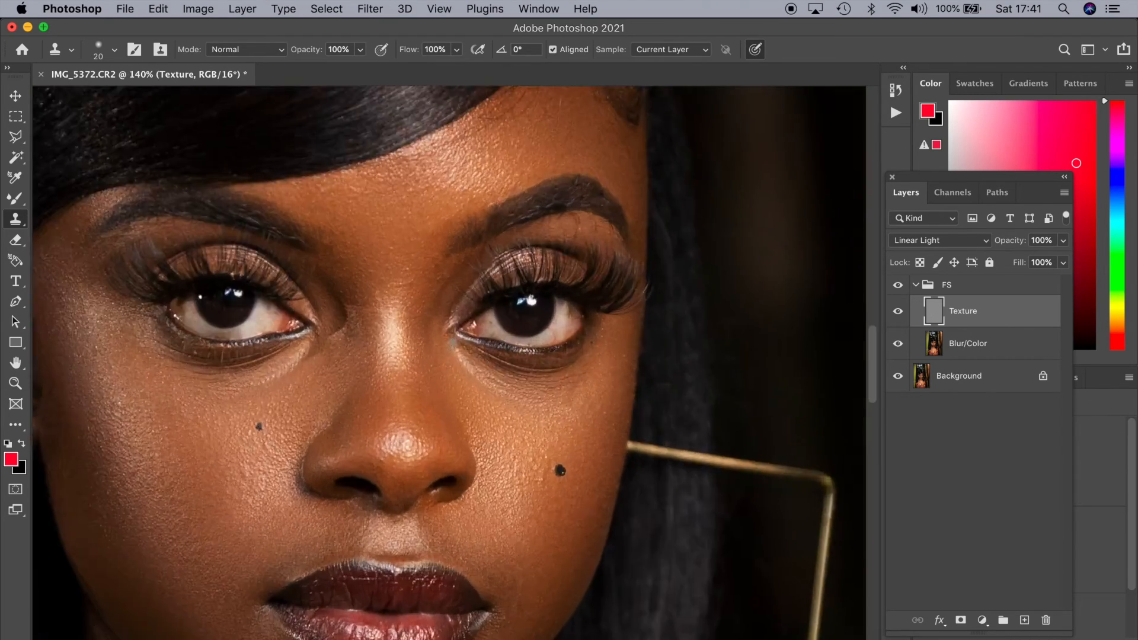
Lasso the skin above and below the eyebrow on the image's right side, tracing the brow's edge with a 1 px feather
key("l")
scroll(449, 368, "up", 2)
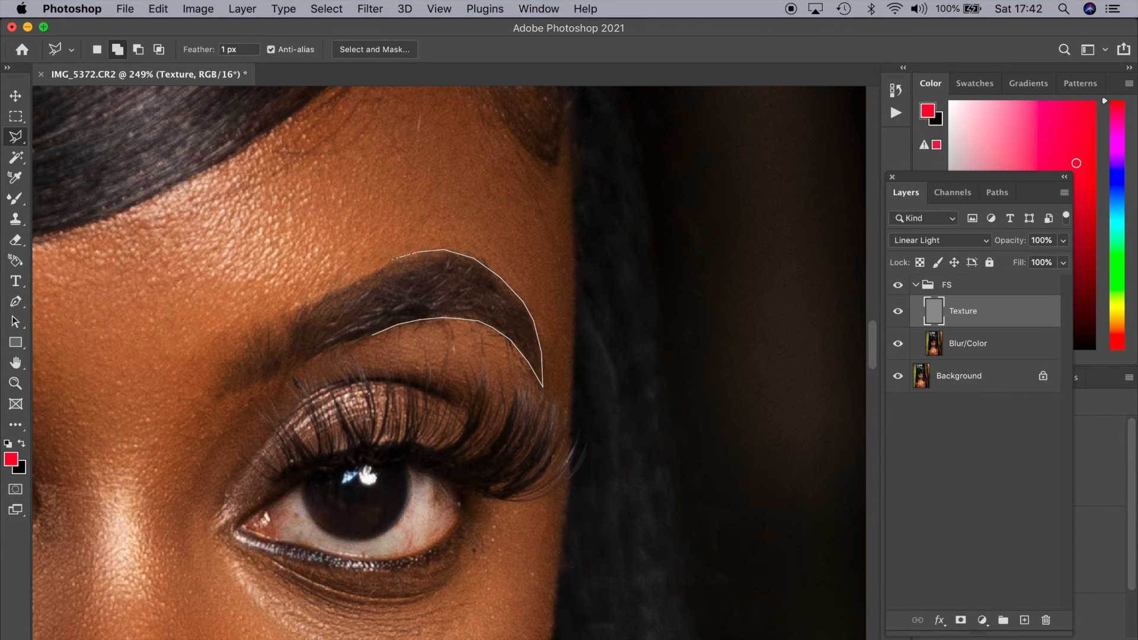
left_click(228, 301)
left_click(260, 233)
left_click(451, 183)
left_click(530, 236)
left_click(561, 359)
left_click(540, 439)
double_click(349, 368)
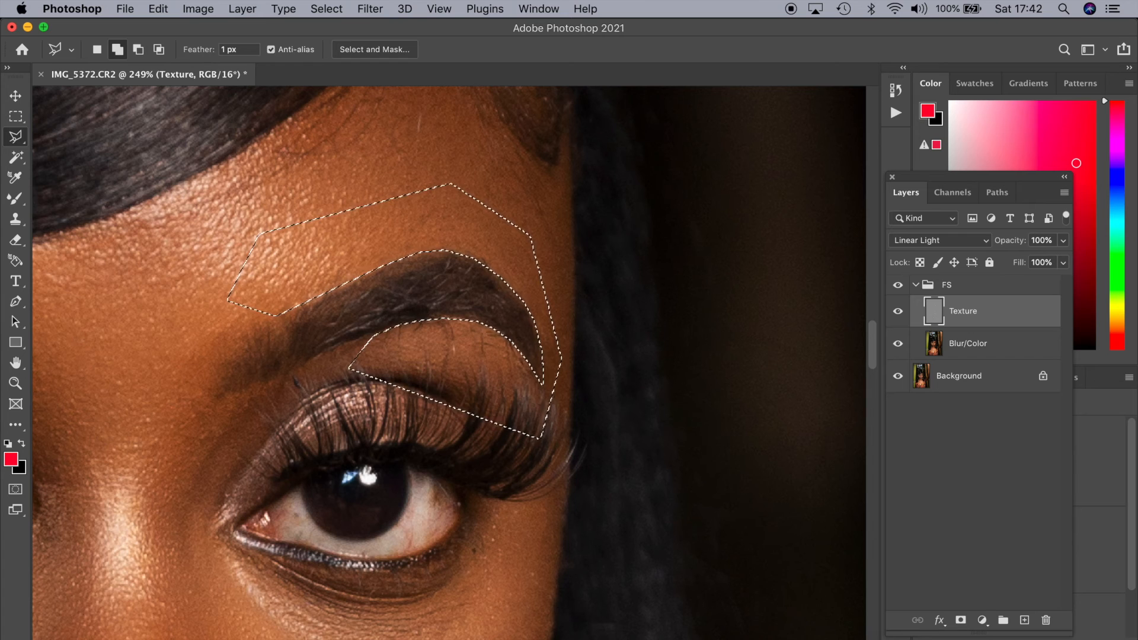
Retouch the selected skin around the eyebrow with the Clone Stamp on Texture and a 50 px Mixer Brush on Blur/Color, then deselect
key("s")
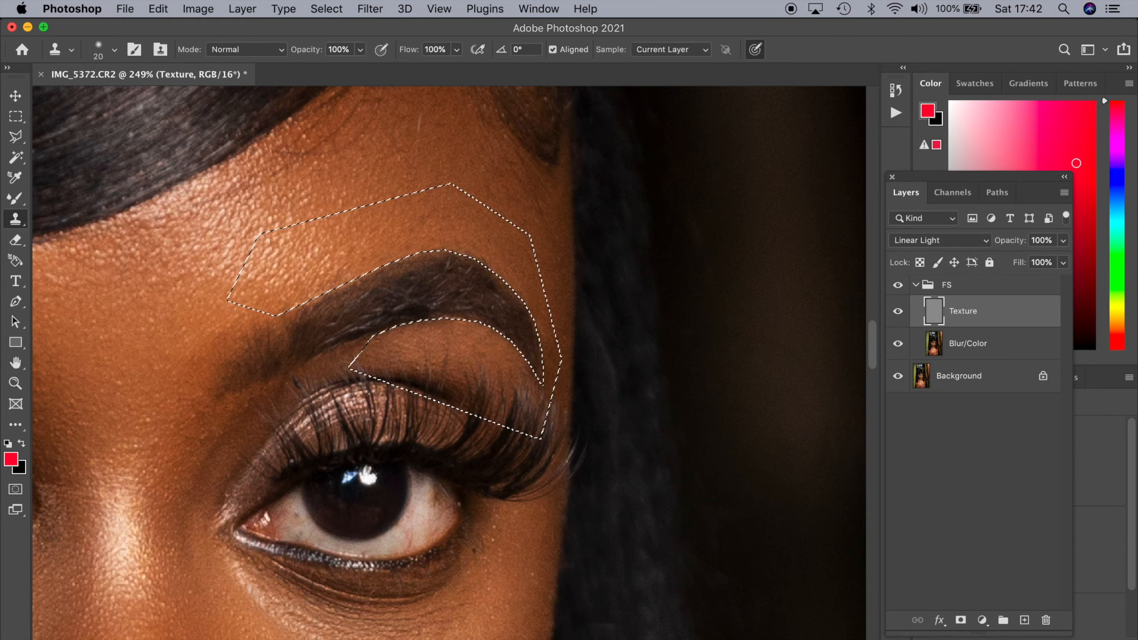
key("b")
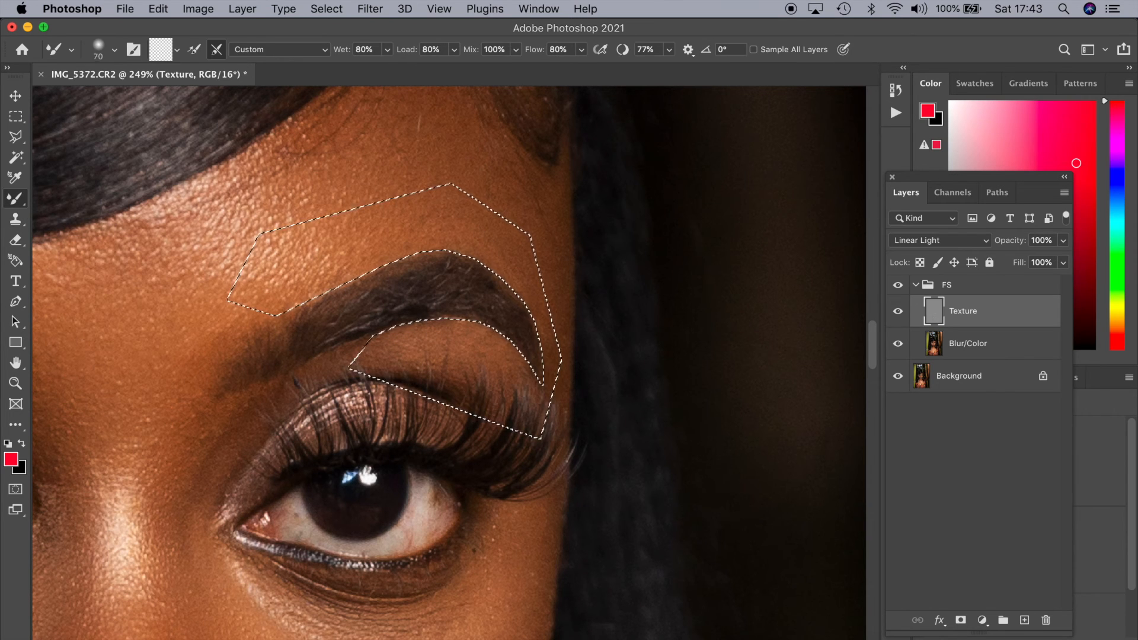
key("alt+bracketleft")
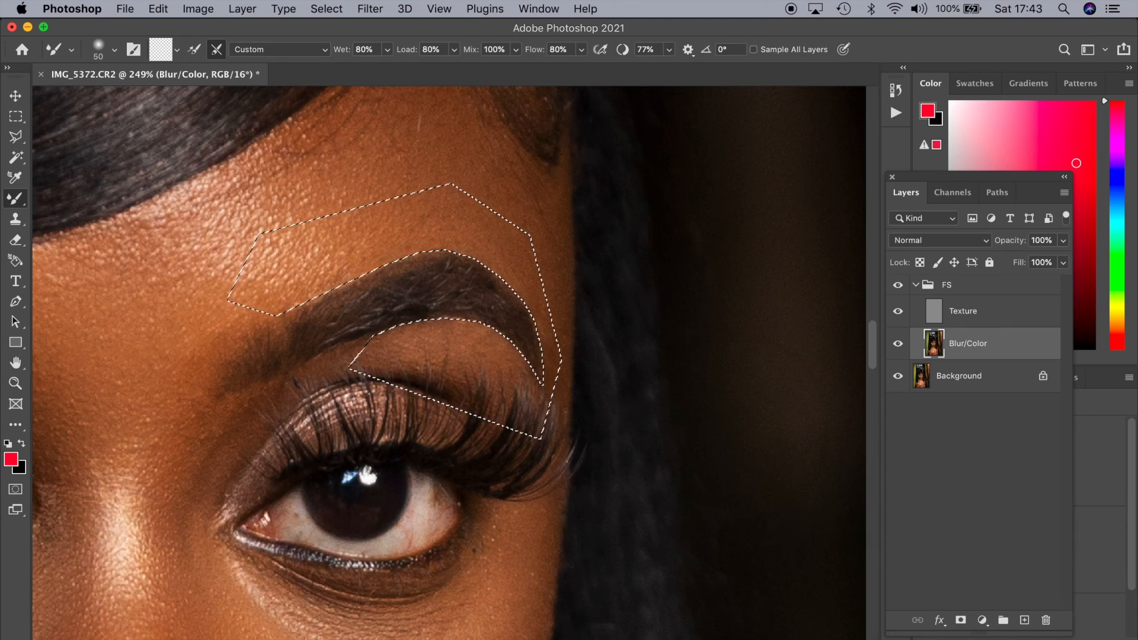
key("super+d")
Toggle the FS group's visibility to compare the retouched eyebrow and face with the original
key("super+0")
left_click(898, 285)
left_click(897, 285)
key("super+z")
scroll(505, 201, "up", 5)
left_click(313, 9)
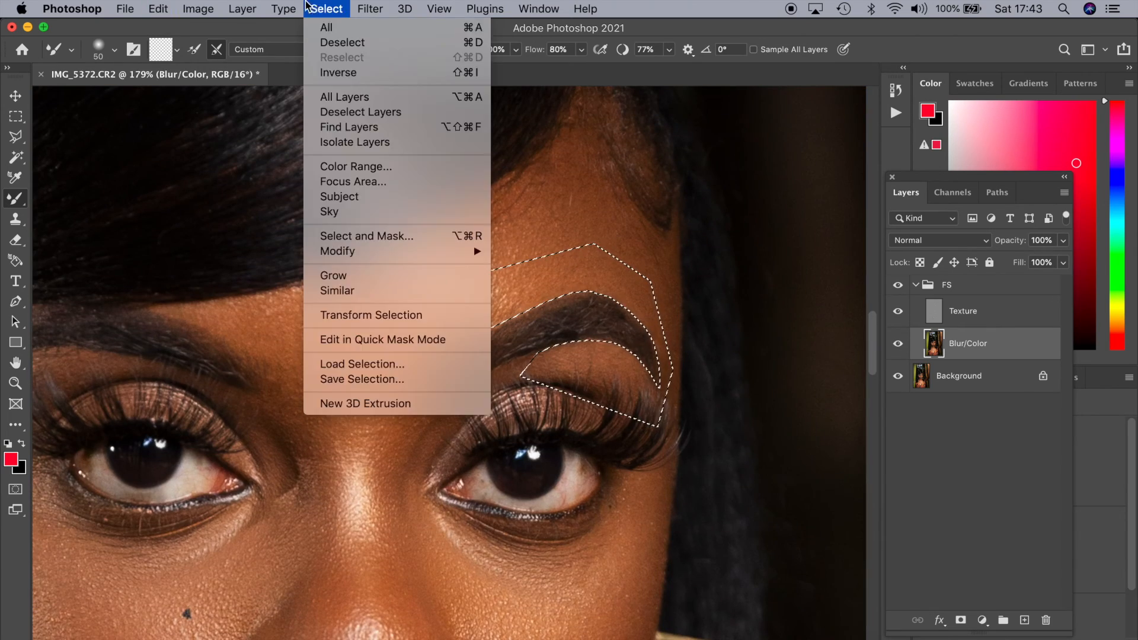
left_click(325, 72)
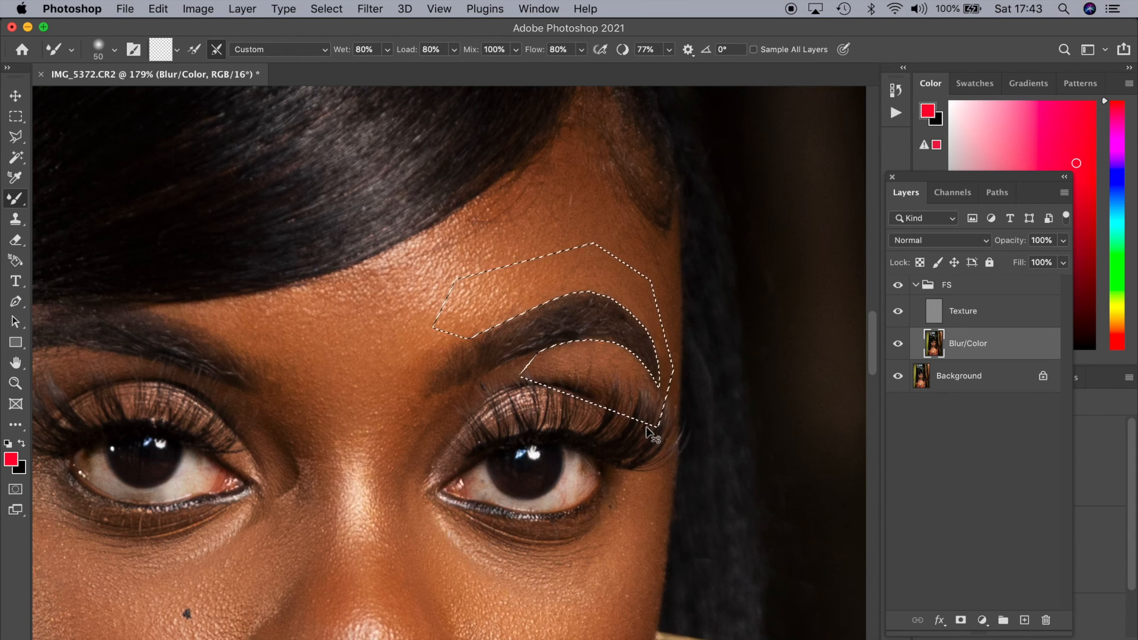
scroll(612, 432, "down", 5)
left_click(898, 285)
left_click(897, 287)
left_click(897, 287)
left_click(897, 287)
scroll(481, 377, "down", 5)
scroll(481, 377, "up", 5)
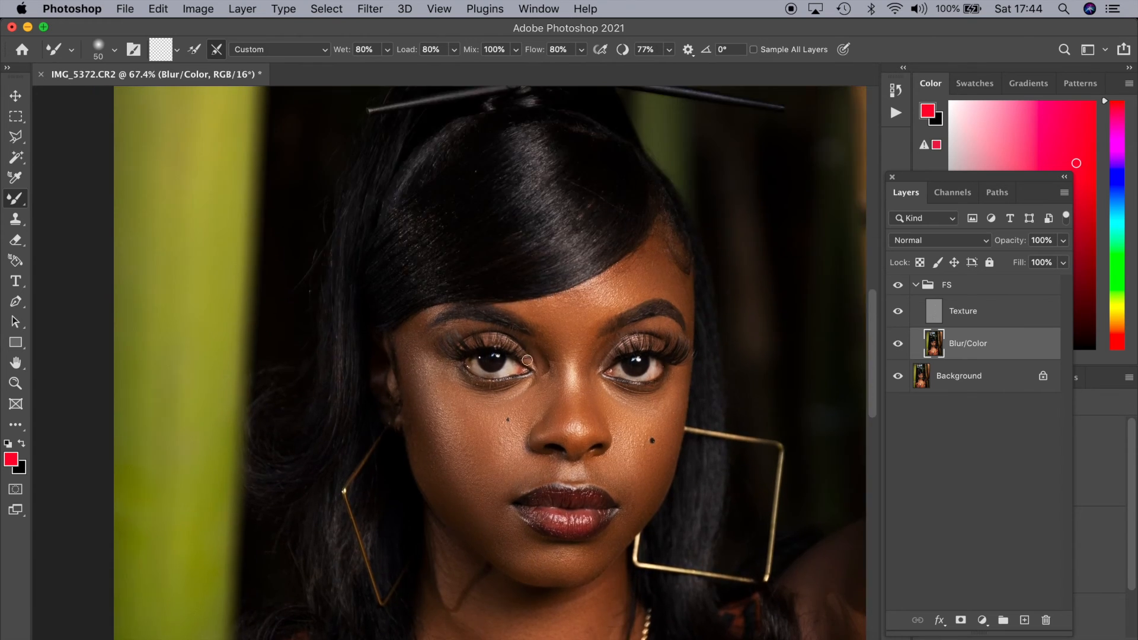
On the Texture layer, use a 40 px Clone Stamp to clean flyaway hairs along the outer edge of the hair
scroll(462, 361, "up", 5)
scroll(481, 377, "right", 3)
scroll(482, 377, "up", 2)
left_click(945, 318)
key("s")
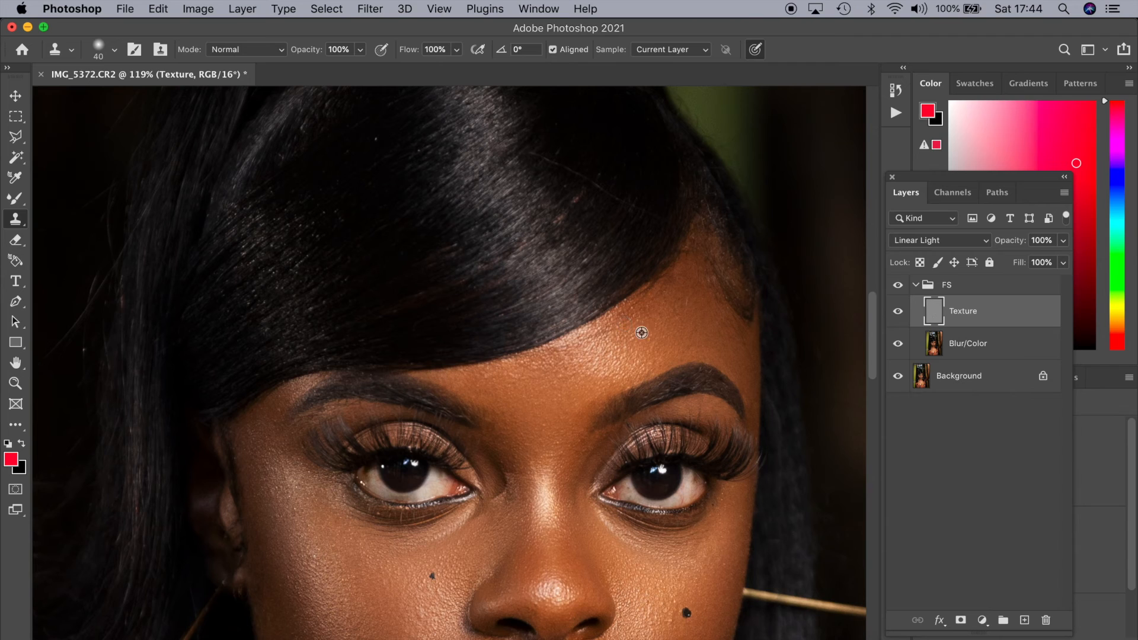
left_click(561, 146, "alt")
scroll(554, 195, "up", 4)
scroll(554, 196, "right", 6)
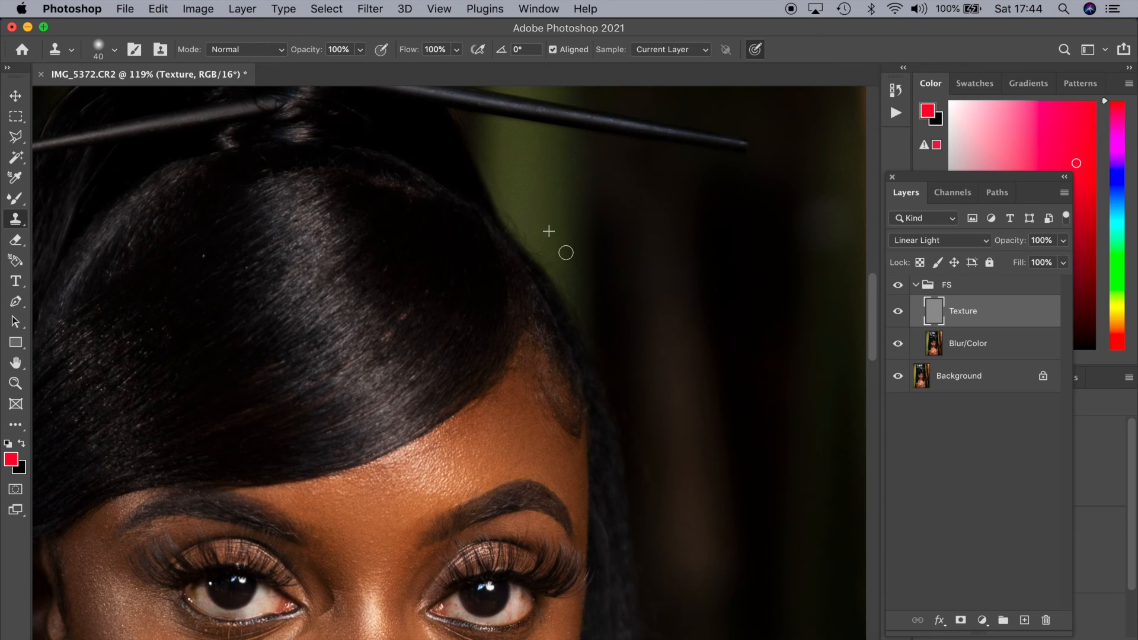
Clone out the remaining red veins in the white of the image's right-hand eye with a 25 px brush on the Texture layer
scroll(527, 240, "down", 5)
scroll(559, 239, "up", 4)
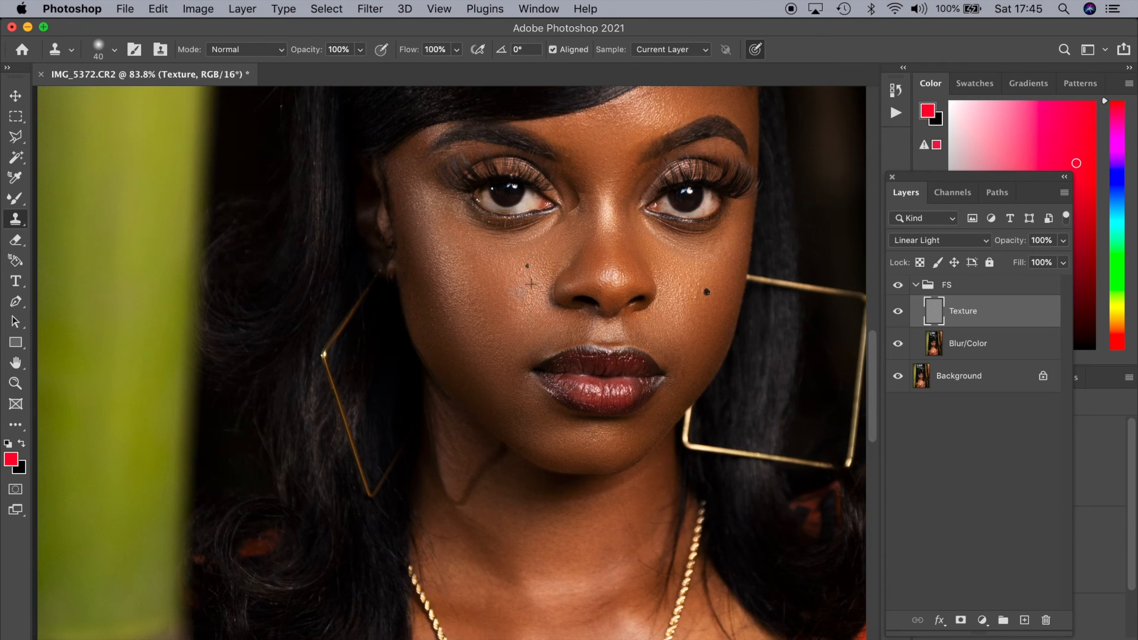
scroll(586, 323, "down", 4)
scroll(538, 370, "up", 10)
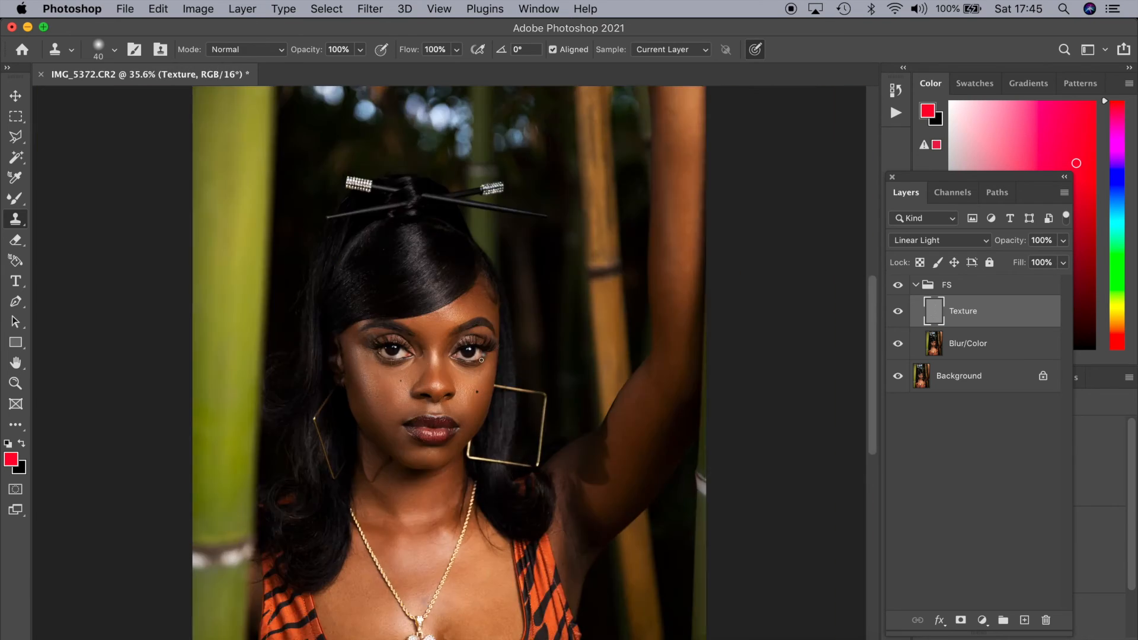
key("bracketleft")
key("bracketleft")
key("bracketleft")
key("bracketleft")
key("bracketleft")
key("bracketleft")
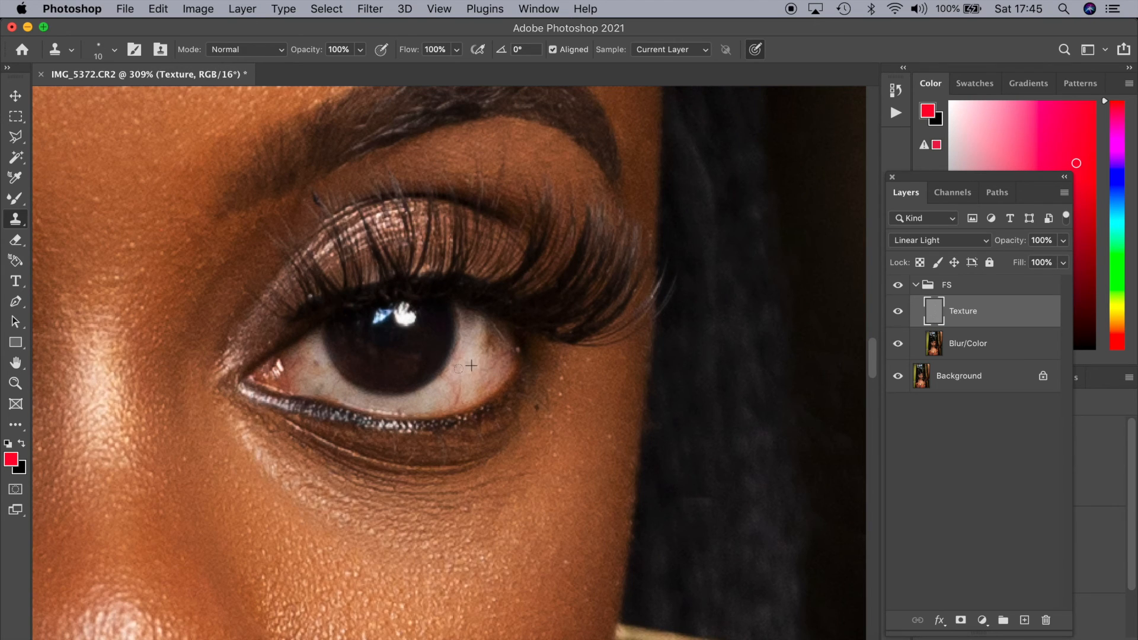
key("bracketright")
left_click(453, 390)
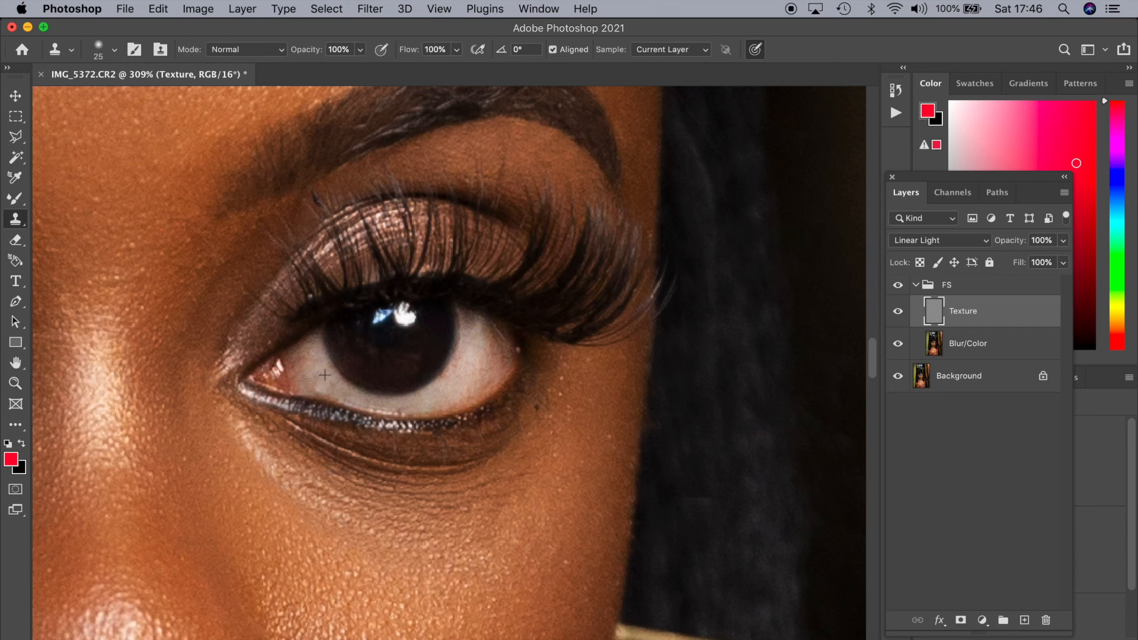
Compare the portrait with the FS group hidden and shown, and examine the whole image and the face
scroll(572, 378, "down", 5)
left_click(899, 286)
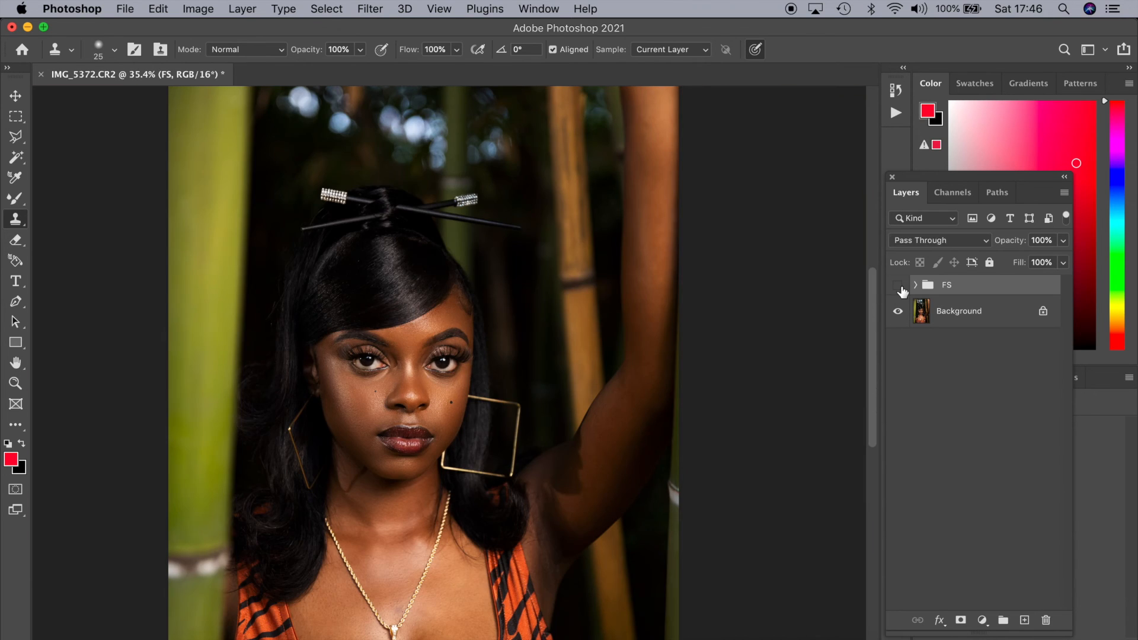
left_click(899, 286)
left_click(899, 287)
left_click(899, 287)
left_click(899, 287)
scroll(655, 373, "down", 3)
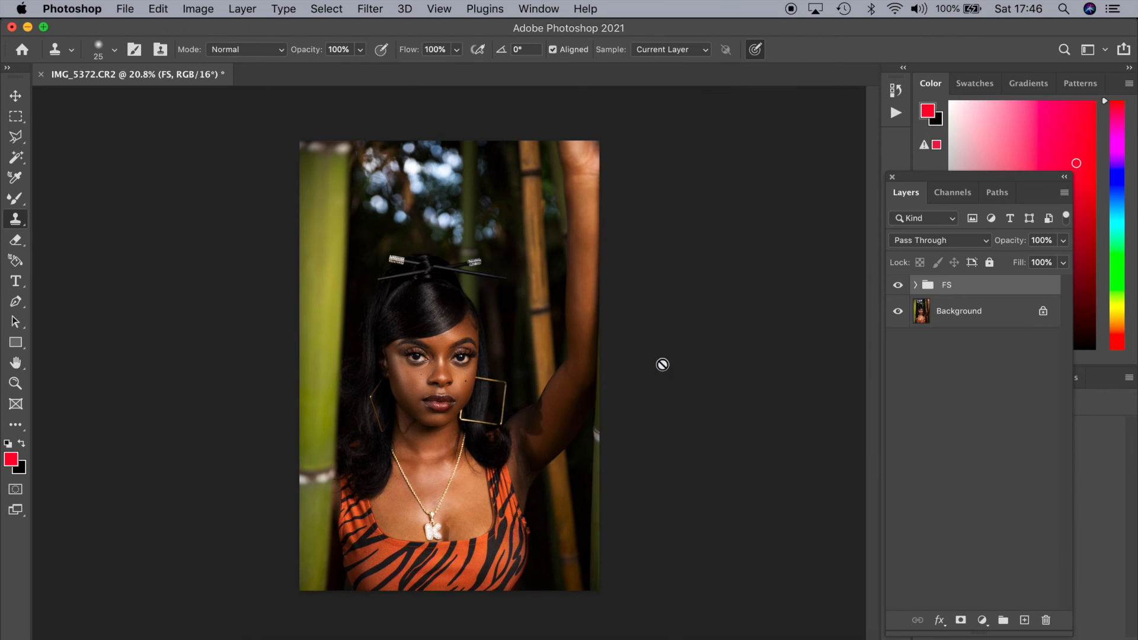
scroll(652, 356, "up", 4)
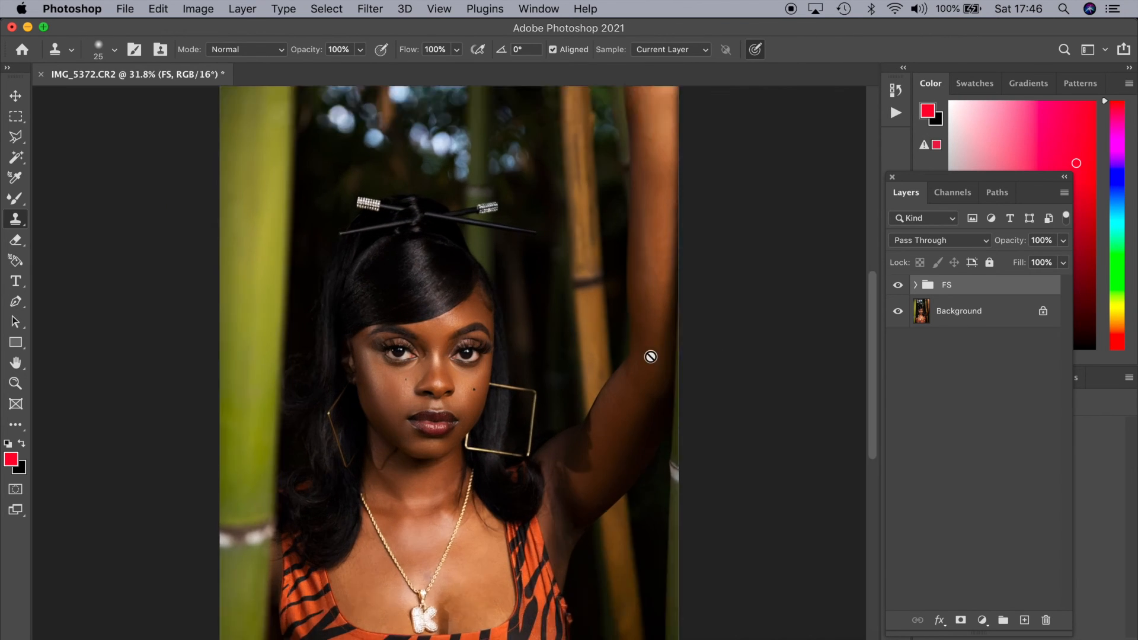
scroll(651, 356, "up", 3)
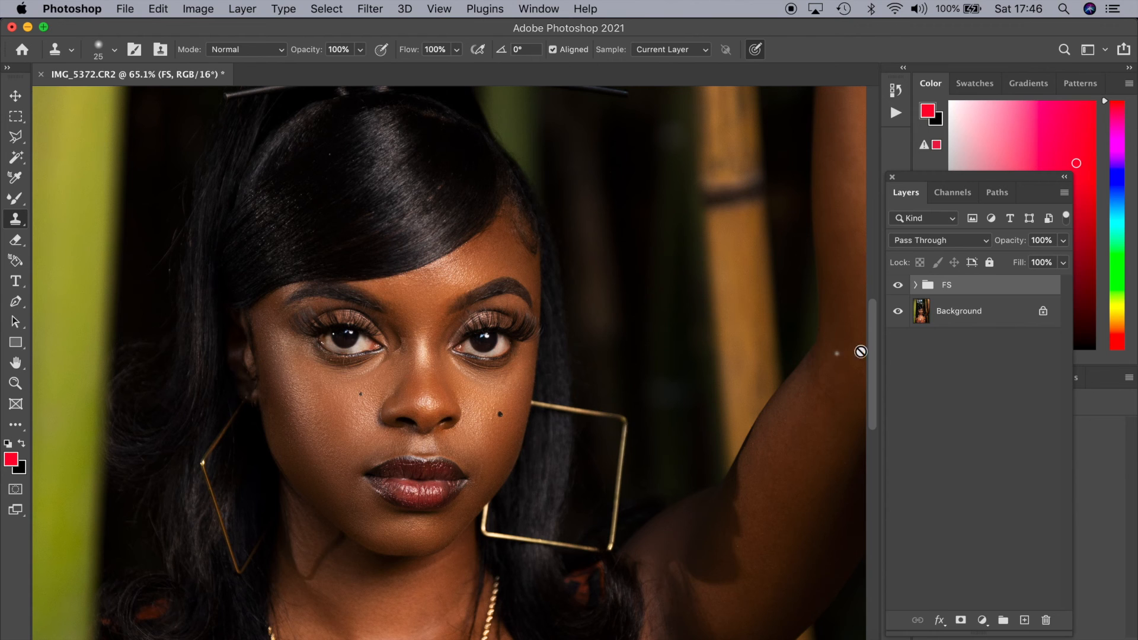
Convert the FS group to a smart object and open the Liquify filter on it
right_click(943, 290)
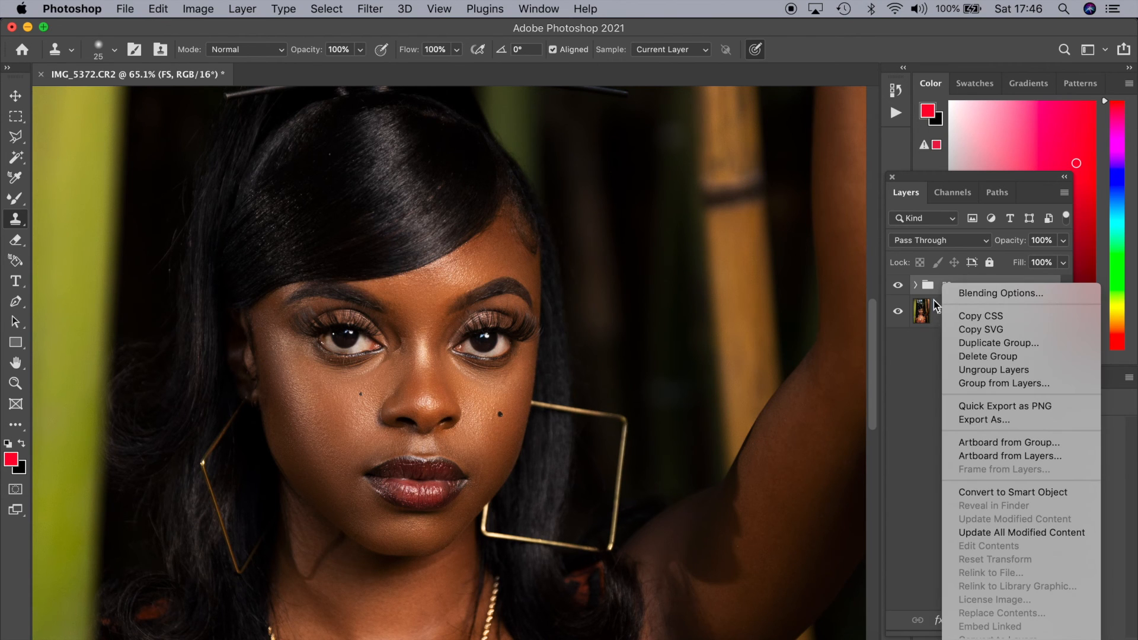
left_click(967, 492)
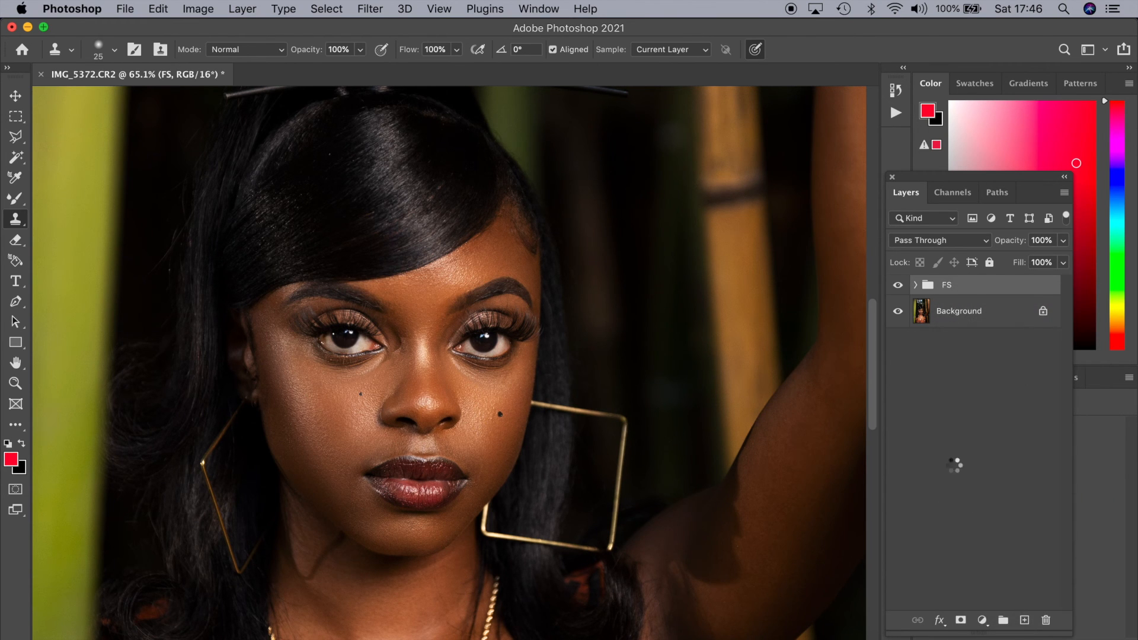
left_click(369, 9)
left_click(388, 162)
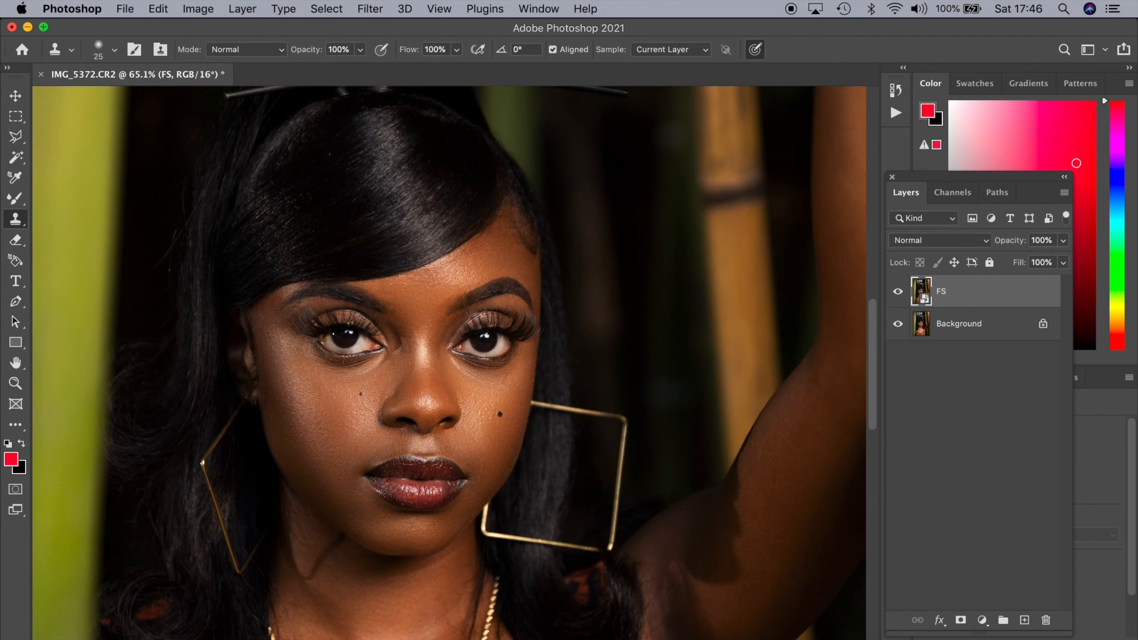
Use Forward Warp, starting with a 250 px brush at pressure 21, to reshape the fringe edge above the forehead and apply Liquify
key("z")
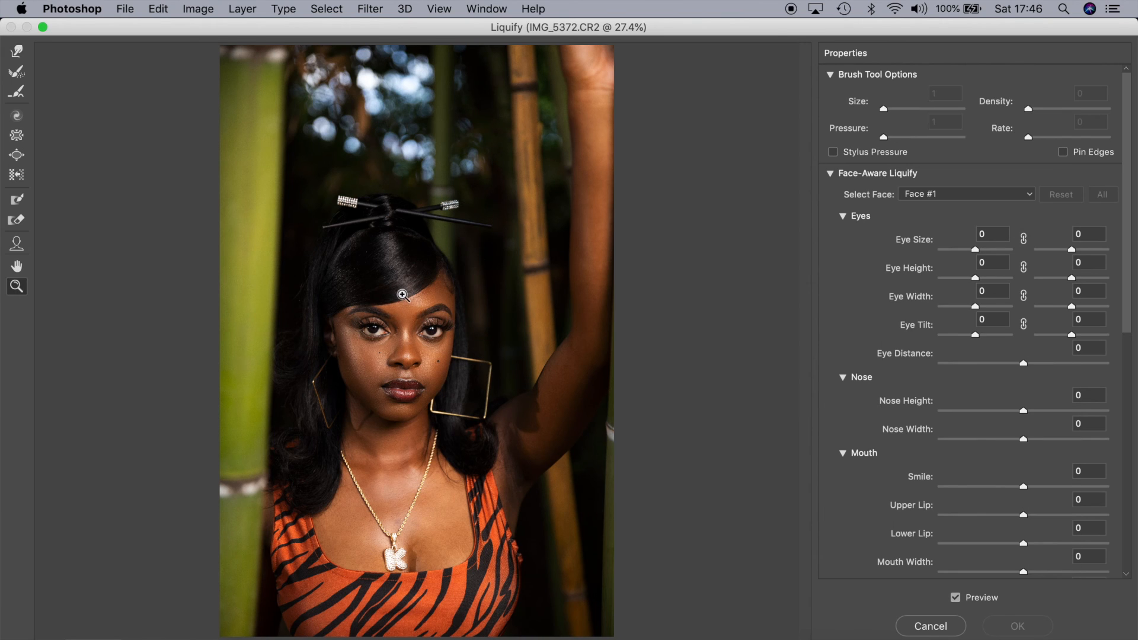
left_click(418, 290)
left_click(428, 421)
left_click(403, 338)
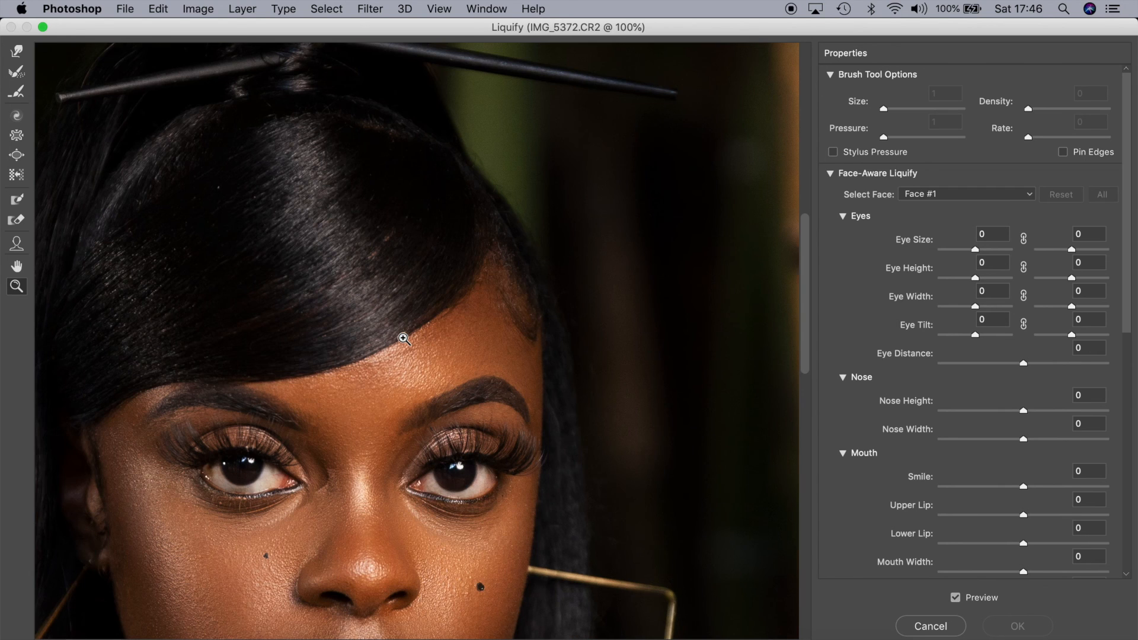
left_click(22, 55)
key("bracketleft")
key("bracketleft")
key("bracketleft")
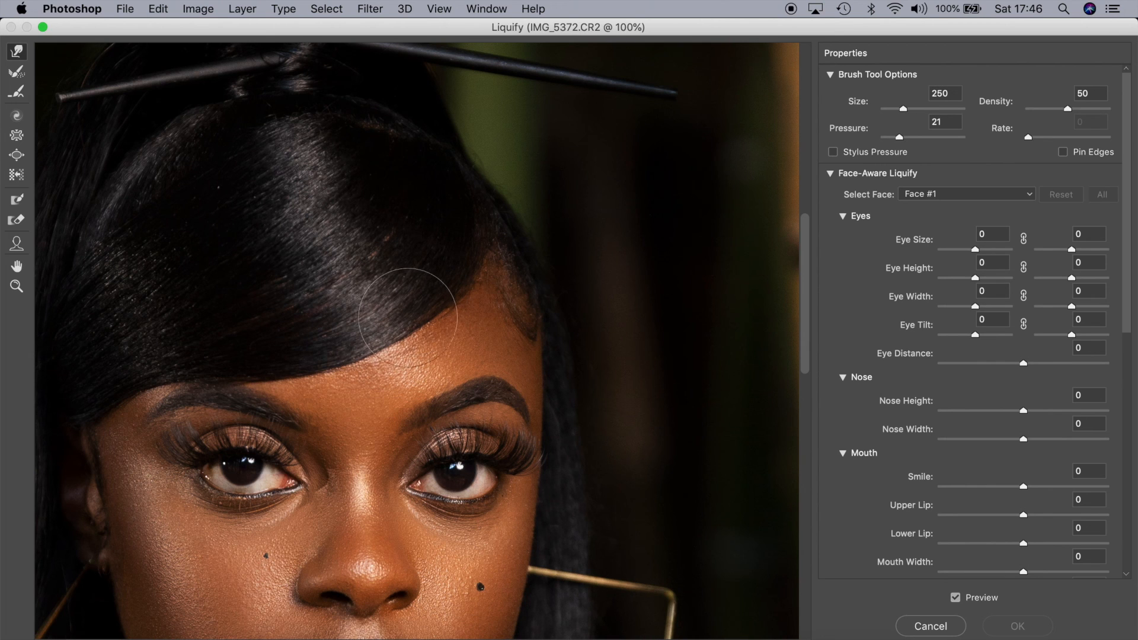
left_click_drag(411, 320, 387, 333)
key("bracketleft")
key("bracketleft")
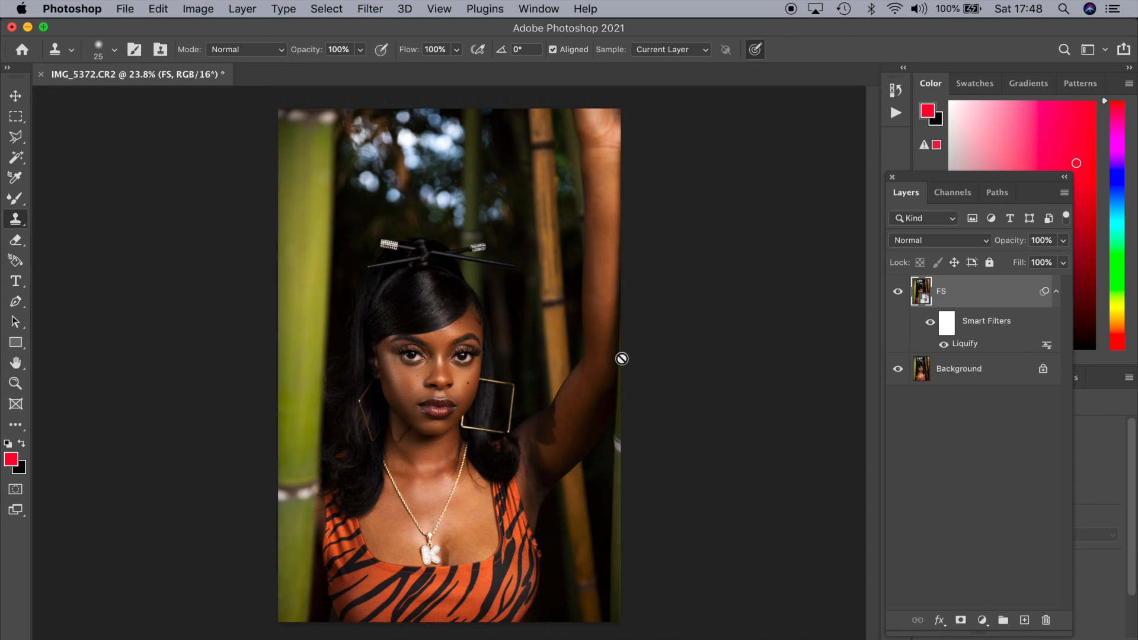
Save the retouched portrait document
left_click(125, 9)
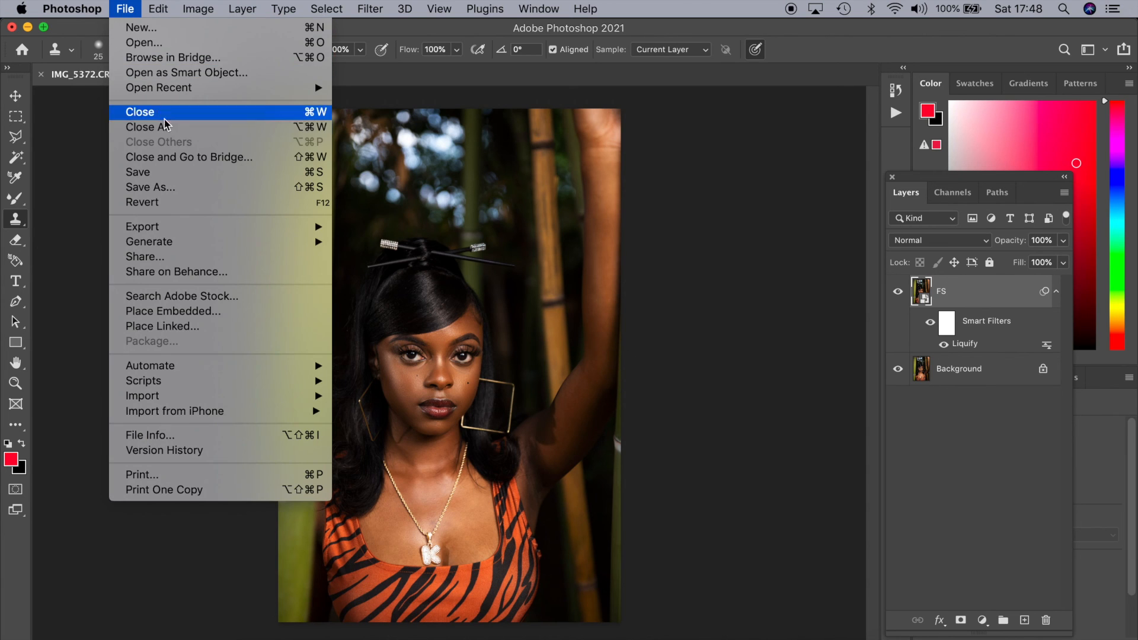
left_click(178, 173)
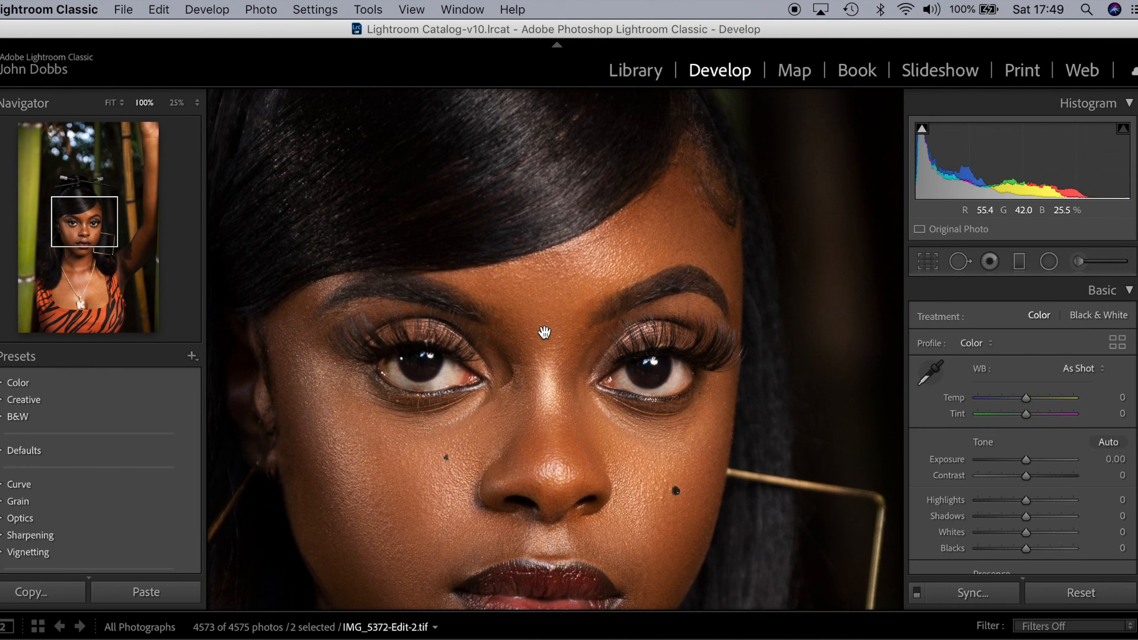
In Lightroom Classic, compare the original IMG_5372.CR2 with the retouched IMG_5372-Edit-2.tif by alternating between them
key("Left")
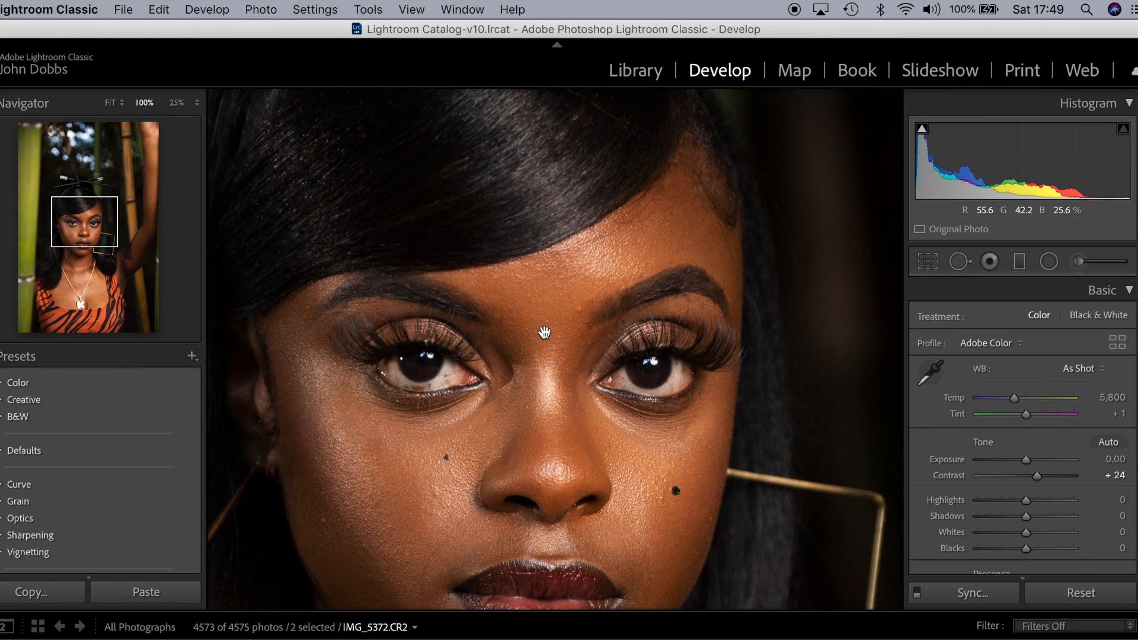
key("Right")
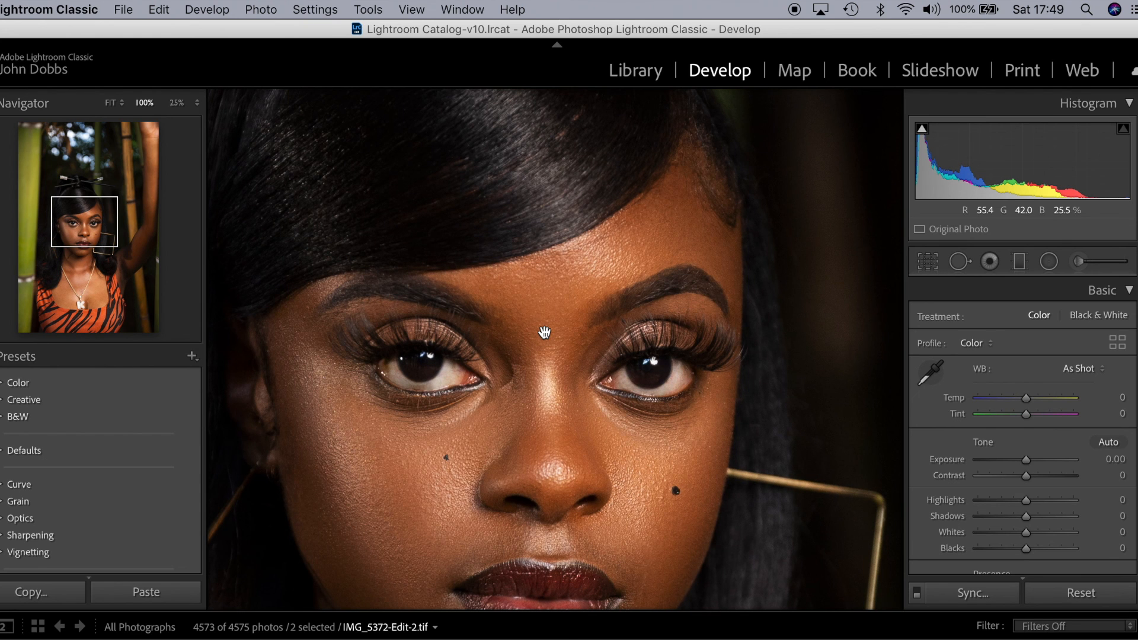
key("Left")
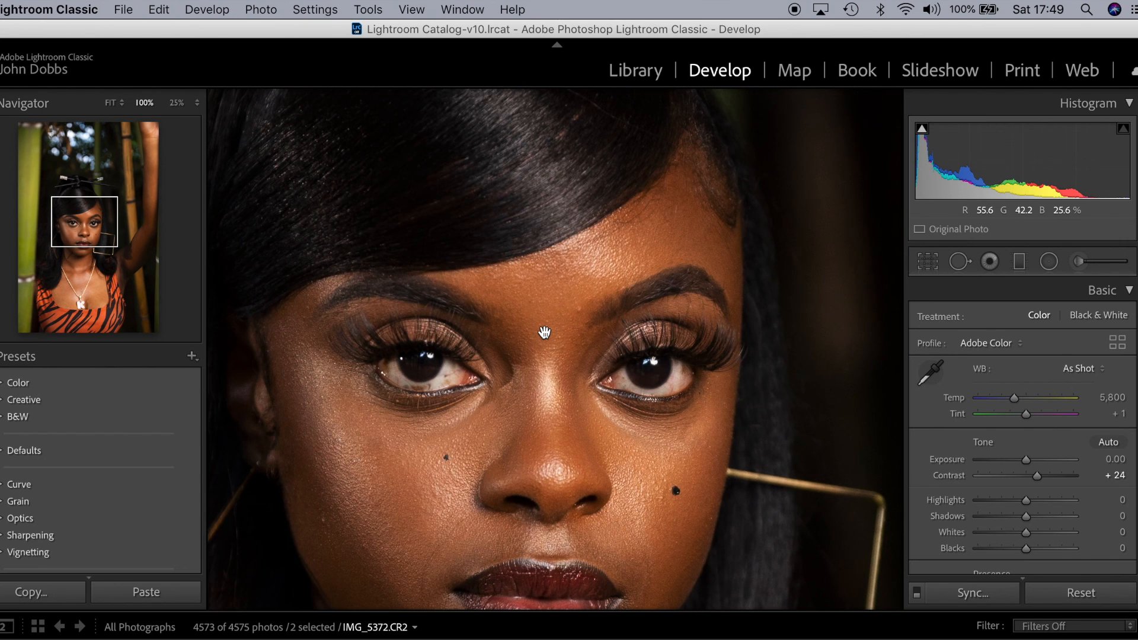
key("Right")
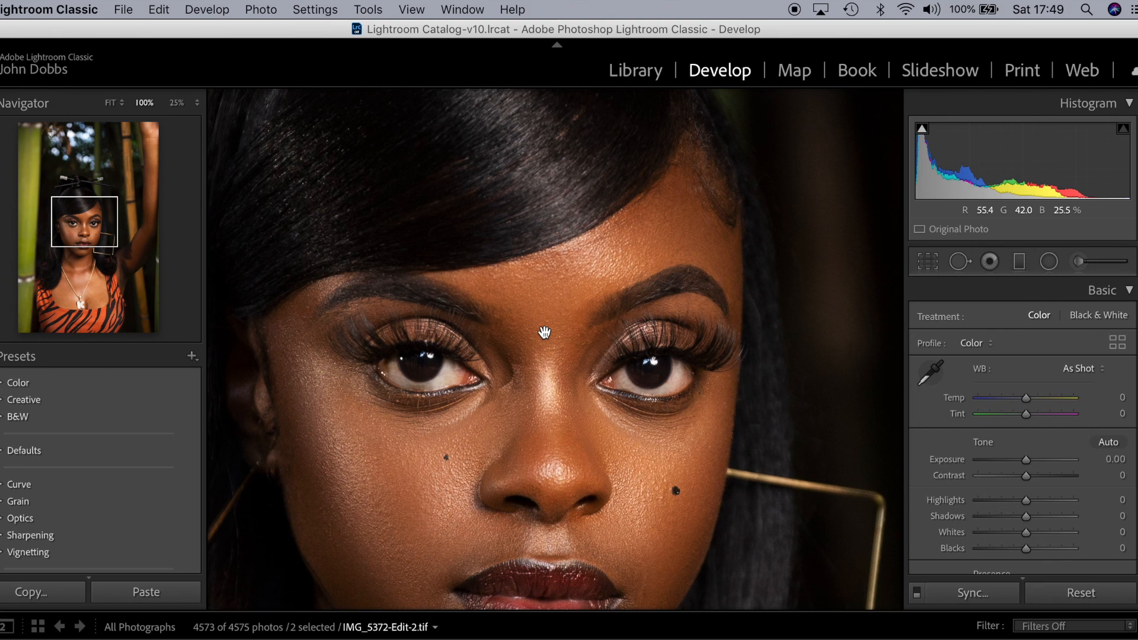
key("Left")
key("Right")
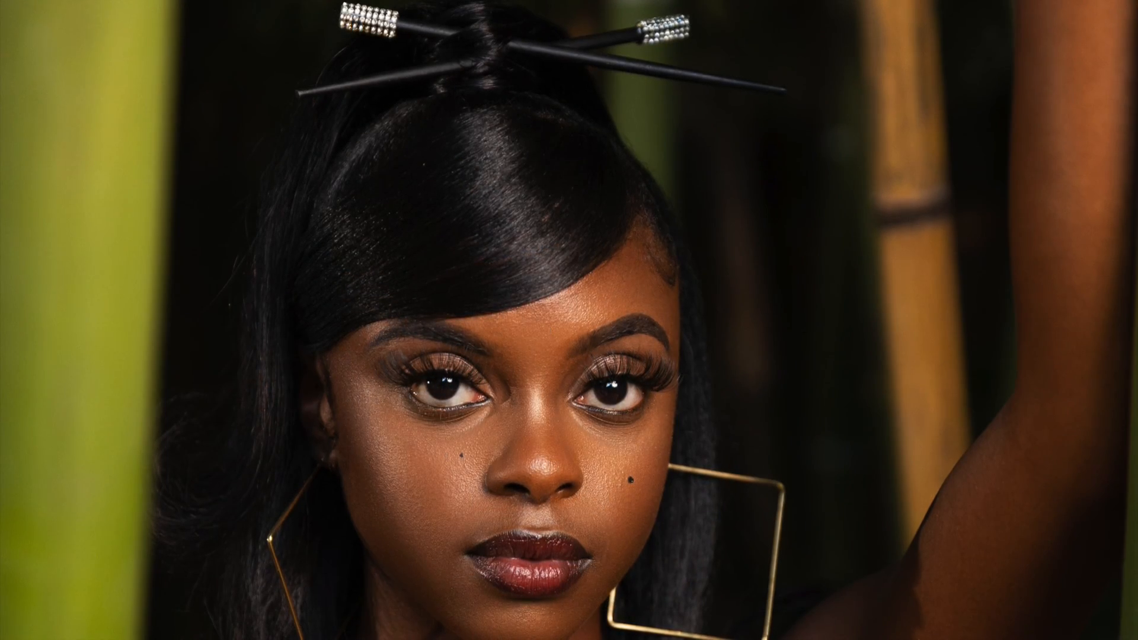